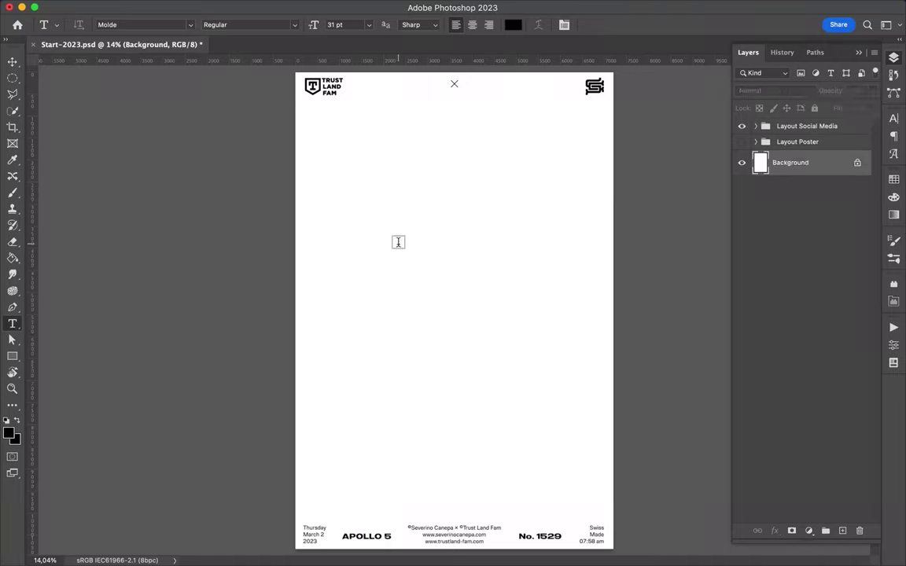
pyautogui.write('C')
# Type a letter C in the Unibody 8 Pro pixel font and move it up-left
pyautogui.click(893, 118)
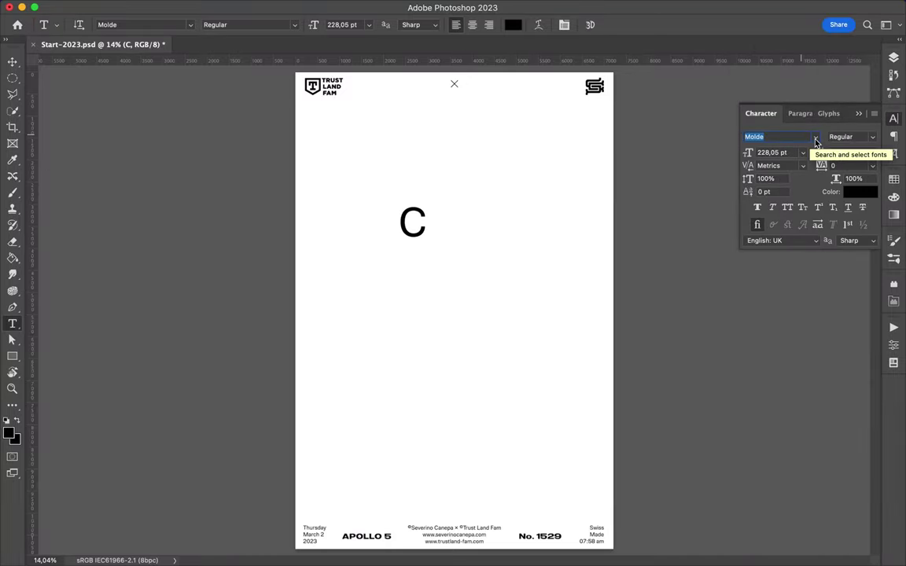
pyautogui.click(814, 140)
pyautogui.scroll(-10, 720, 204)
pyautogui.click(730, 366)
pyautogui.press('Escape')
pyautogui.press('v')
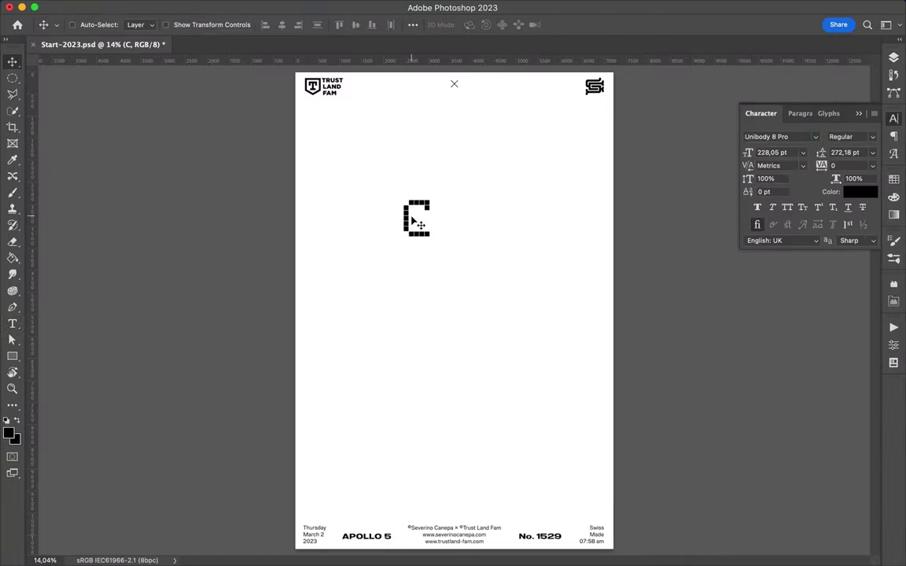
pyautogui.moveTo(412, 222); pyautogui.dragTo(360, 195)
# Duplicate the C into an O enlarged to about 362 pt
pyautogui.press('t')
pyautogui.click(424, 206)
pyautogui.write('O')
pyautogui.moveTo(431, 213)
pyautogui.mouseDown()
pyautogui.moveTo(410, 245)
pyautogui.moveTo(469, 223)
pyautogui.moveTo(457, 206)
pyautogui.moveTo(489, 207)
pyautogui.moveTo(538, 241)
pyautogui.moveTo(534, 265)
pyautogui.mouseUp()
pyautogui.press('Return')
# Retype copied letters into a smaller M and a P
pyautogui.doubleClick(469, 197)
pyautogui.write('M')
pyautogui.press('super+t')
pyautogui.press('Return')
pyautogui.doubleClick(490, 207)
pyautogui.write('P')
pyautogui.press('super+t')
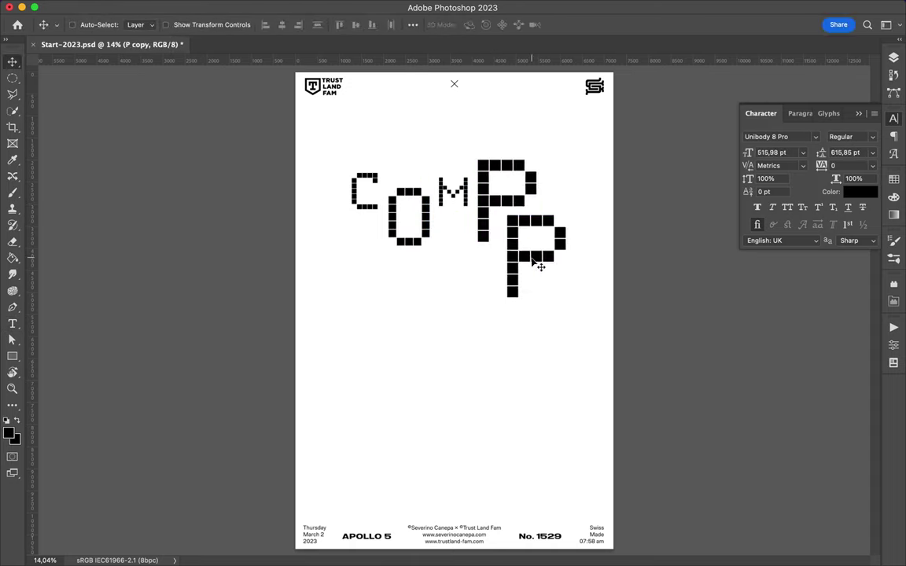
# Add a smaller U placed beside the P
pyautogui.doubleClick(512, 259)
pyautogui.write('U')
pyautogui.press('super+t')
pyautogui.moveTo(577, 328)
pyautogui.mouseDown()
pyautogui.moveTo(531, 248)
pyautogui.moveTo(365, 271)
pyautogui.moveTo(376, 308)
pyautogui.moveTo(464, 284)
pyautogui.moveTo(506, 347)
pyautogui.mouseUp()
pyautogui.press('Return')
# Retype a copied letter into a T
pyautogui.doubleClick(366, 272)
pyautogui.write('T')
pyautogui.press('super+t')
pyautogui.press('Return')
# Add an E and an enlarged R below the T
pyautogui.doubleClick(425, 314)
pyautogui.write('E')
pyautogui.rightClick(421, 318)
pyautogui.write('R')
pyautogui.press('super+t')
pyautogui.press('Return')
pyautogui.moveTo(471, 283); pyautogui.dragTo(409, 354)
# Add the letters SH and an enlarged I placed under the R
pyautogui.doubleClick(409, 354)
pyautogui.write('SH')
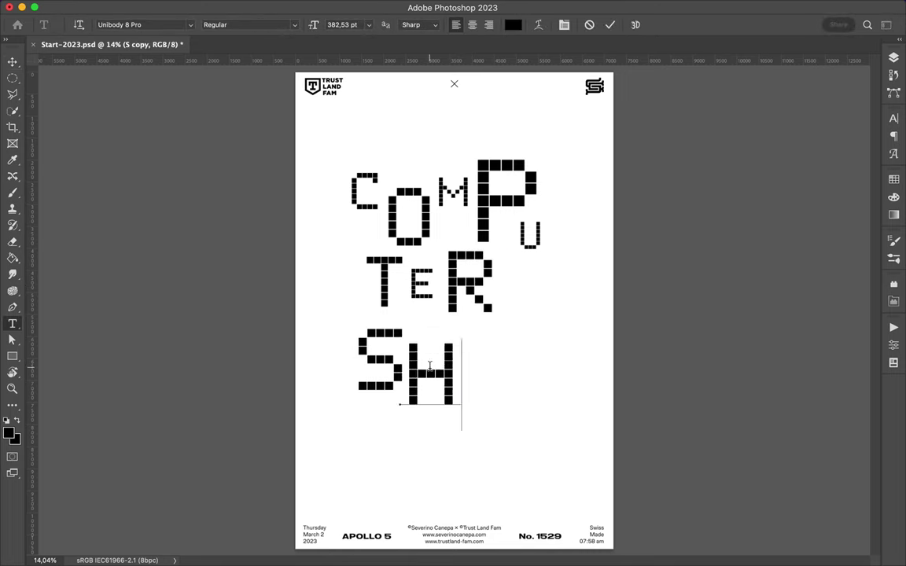
pyautogui.doubleClick(430, 370)
pyautogui.write('I')
pyautogui.press('super+t')
pyautogui.moveTo(468, 362)
pyautogui.mouseDown()
pyautogui.moveTo(474, 402)
pyautogui.moveTo(507, 377)
pyautogui.mouseUp()
pyautogui.press('Return')
# Add a smaller T to complete SHIT
pyautogui.doubleClick(508, 362)
pyautogui.write('T')
pyautogui.press('super+t')
pyautogui.moveTo(535, 438); pyautogui.dragTo(517, 355)
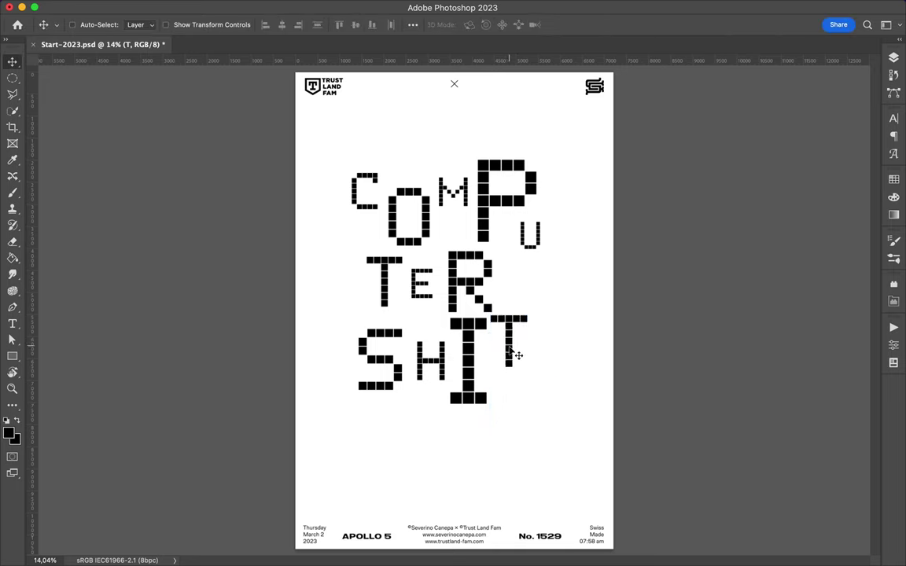
# Place #1 below SHIT with a smaller 4 raised beside the 1
pyautogui.doubleClick(414, 415)
pyautogui.write('#1')
pyautogui.press('super+t')
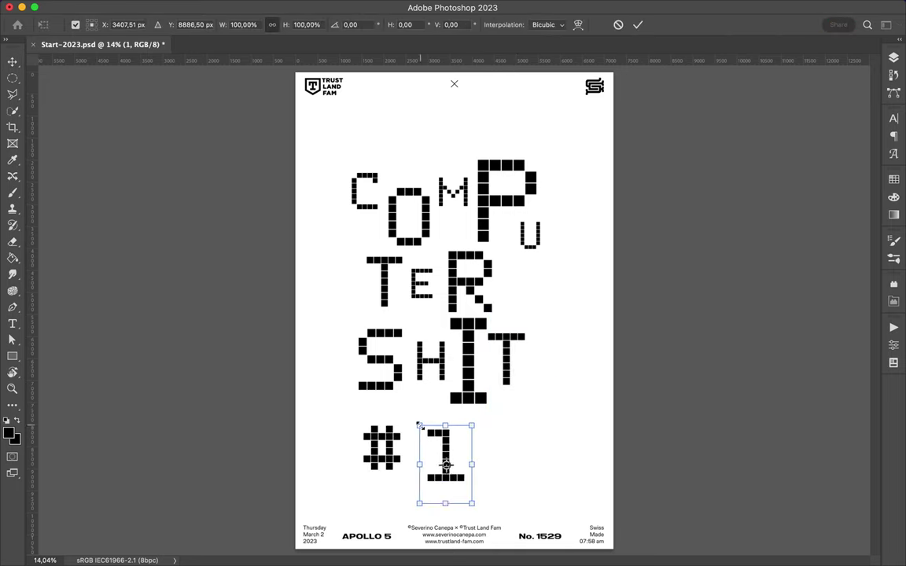
pyautogui.moveTo(417, 424); pyautogui.dragTo(429, 445)
pyautogui.press('super+t')
pyautogui.moveTo(508, 481); pyautogui.dragTo(482, 445)
pyautogui.press('Return')
pyautogui.doubleClick(468, 433)
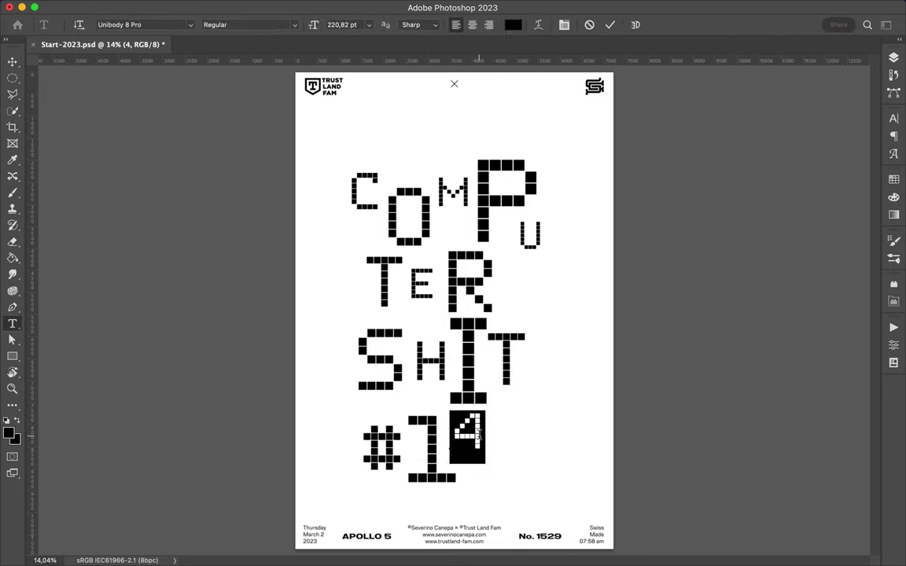
pyautogui.press('Escape')
# Switch the 4 to Regular Italic and enlarge it to about 319 pt
pyautogui.click(893, 57)
pyautogui.click(893, 118)
pyautogui.click(849, 137)
pyautogui.click(834, 143)
pyautogui.press('super+t')
pyautogui.moveTo(468, 468); pyautogui.dragTo(463, 485)
pyautogui.press('Return')
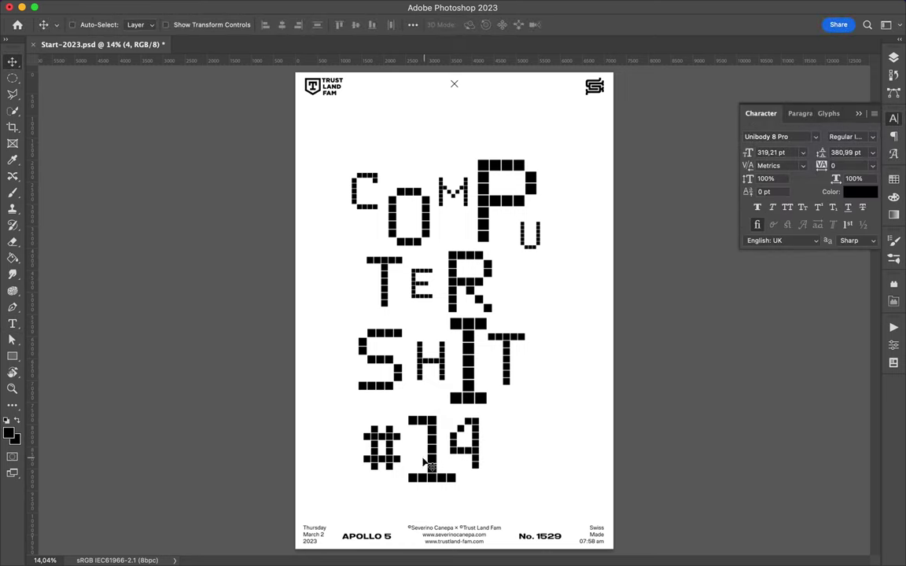
# Apply the Bold font style to letters including the C and the u
pyautogui.click(849, 137)
pyautogui.click(861, 151)
pyautogui.click(849, 137)
pyautogui.click(841, 202)
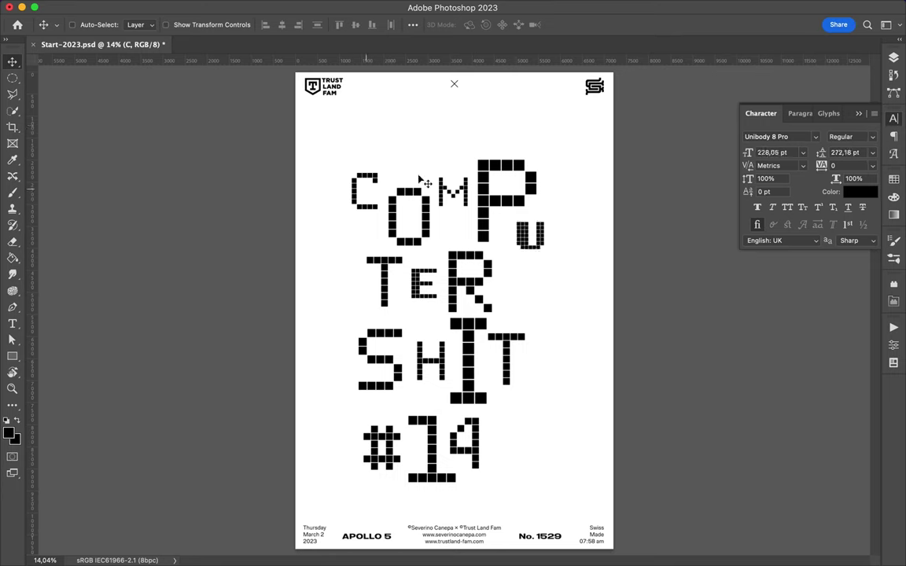
pyautogui.click(850, 137)
pyautogui.click(841, 202)
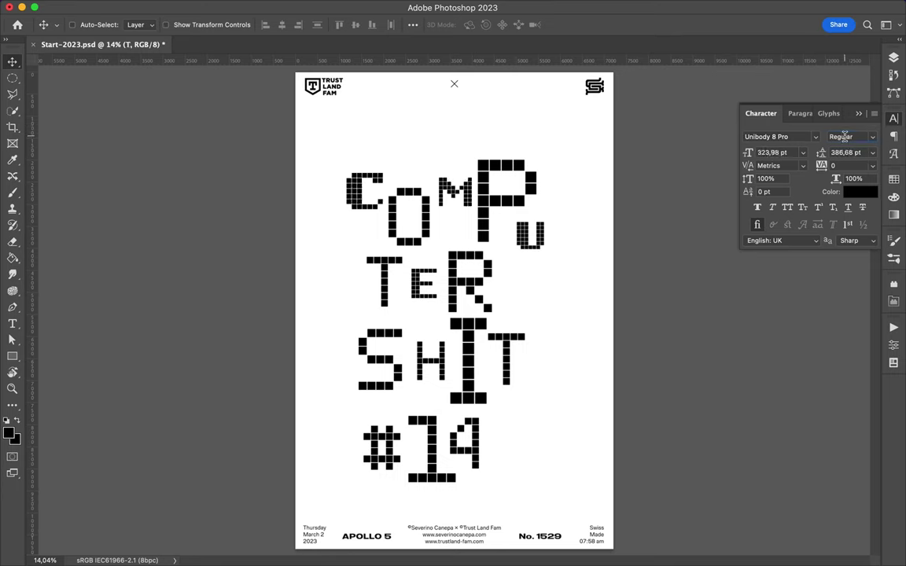
# Reposition the I, M, P and u so they tuck under and beside the O
pyautogui.moveTo(492, 367); pyautogui.dragTo(509, 367)
pyautogui.doubleClick(431, 357)
pyautogui.press('Escape')
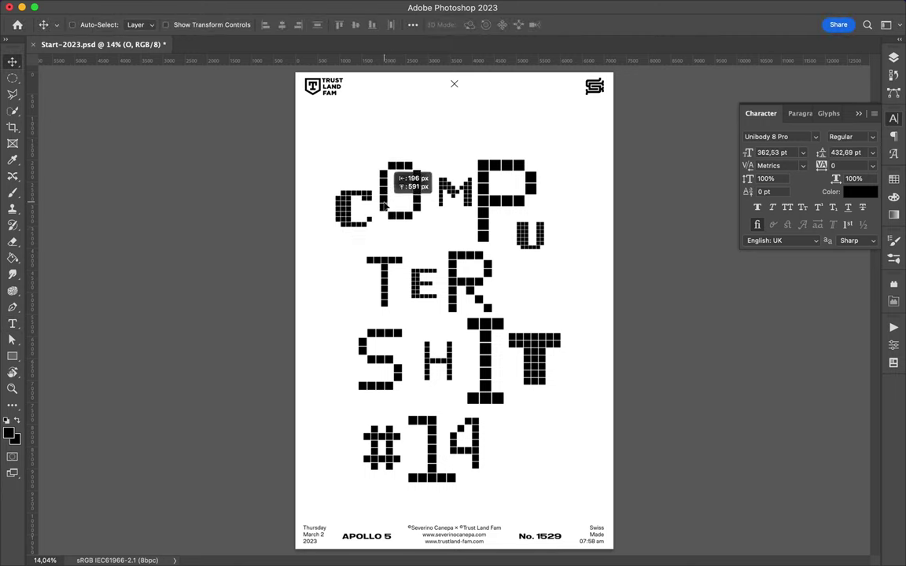
pyautogui.moveTo(493, 185); pyautogui.dragTo(476, 219)
pyautogui.moveTo(487, 283); pyautogui.dragTo(526, 283)
pyautogui.moveTo(548, 228); pyautogui.dragTo(549, 200)
# Enlarge the u and the T with Free Transform
pyautogui.hotkey('ctrl', 't')
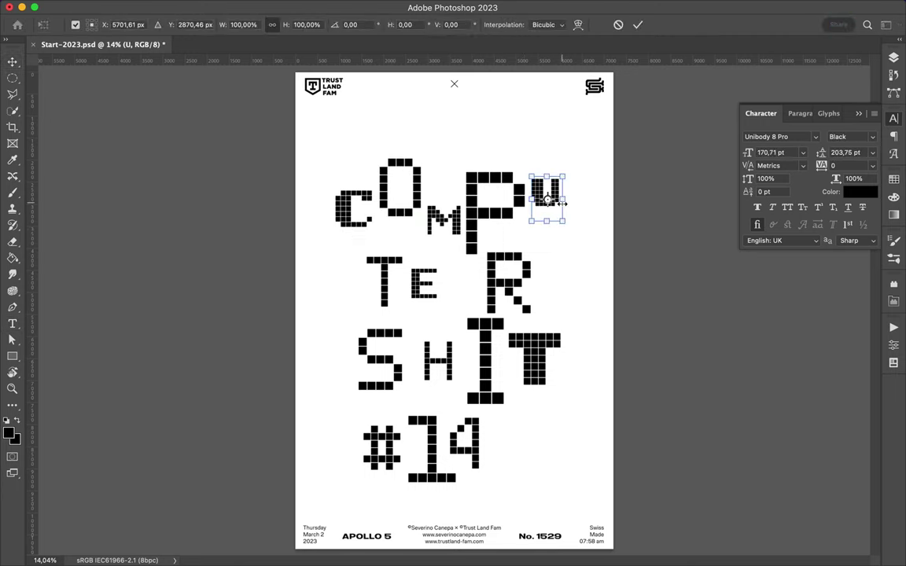
pyautogui.press('Return')
pyautogui.hotkey('ctrl', 't')
pyautogui.moveTo(366, 258); pyautogui.dragTo(357, 248)
pyautogui.press('Return')
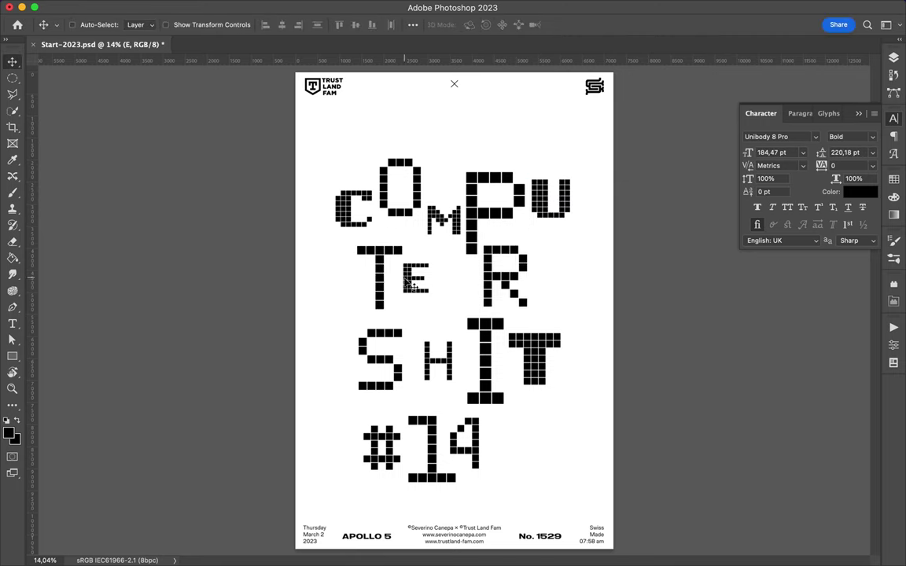
# Shift TE right, move I and T left, and nudge #14 right
pyautogui.moveTo(408, 285); pyautogui.dragTo(472, 285)
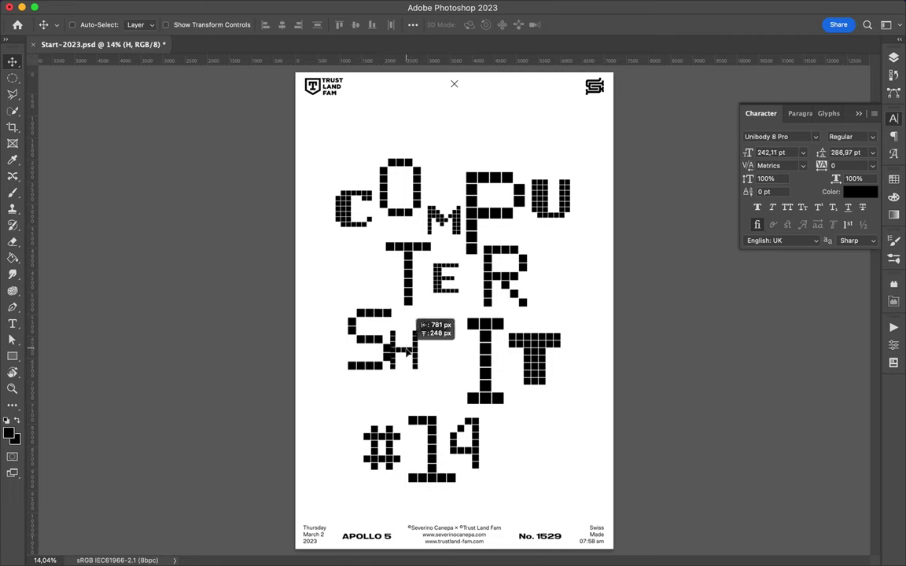
pyautogui.moveTo(434, 370); pyautogui.dragTo(397, 368)
pyautogui.moveTo(560, 346); pyautogui.dragTo(516, 344)
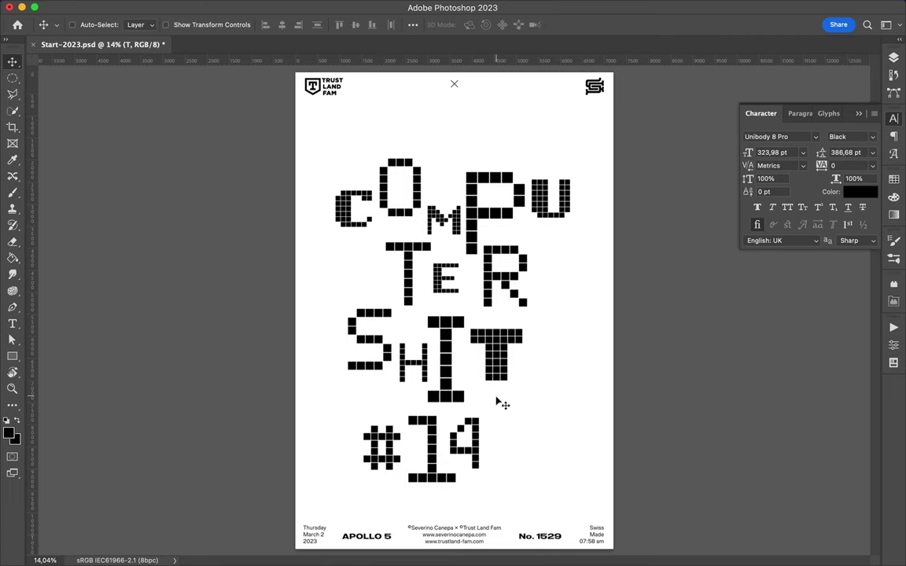
pyautogui.moveTo(443, 459); pyautogui.dragTo(482, 458)
# Nudge the I, T and H right and raise the 1 under the I
pyautogui.click(412, 24)
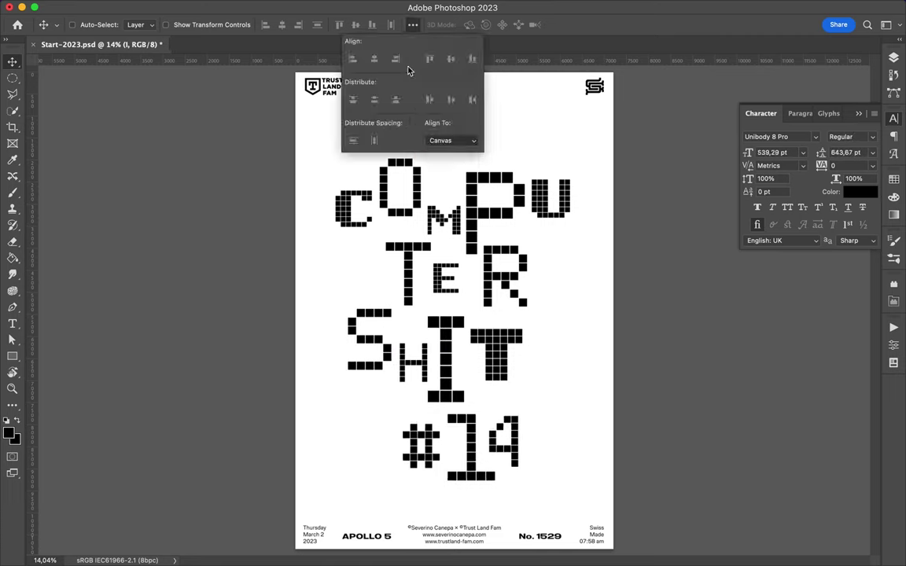
pyautogui.moveTo(472, 338); pyautogui.dragTo(497, 337)
pyautogui.moveTo(424, 364); pyautogui.dragTo(429, 369)
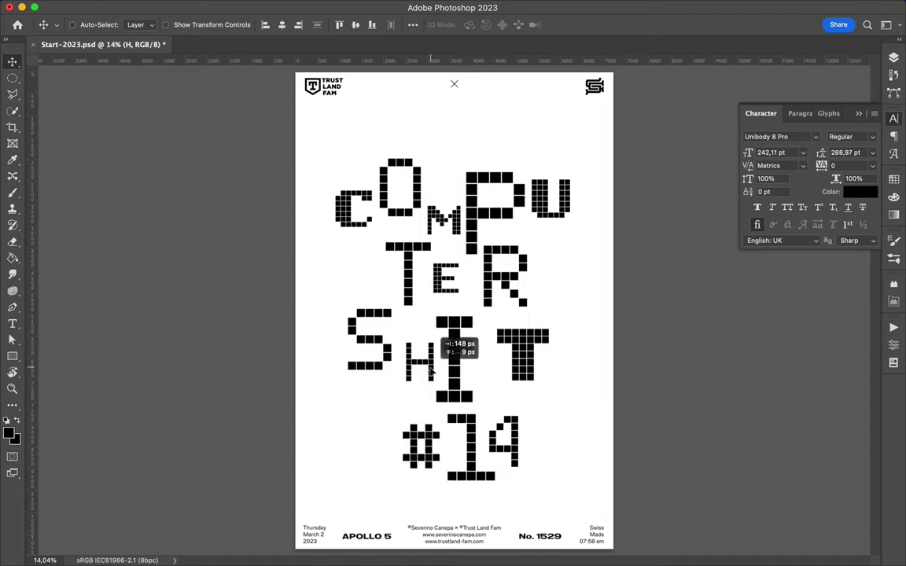
pyautogui.scroll(3, 475, 443)
pyautogui.moveTo(492, 441); pyautogui.dragTo(496, 380)
pyautogui.scroll(2, 491, 414)
pyautogui.scroll(-2, 493, 415)
pyautogui.scroll(-3, 492, 413)
pyautogui.scroll(-2, 568, 398)
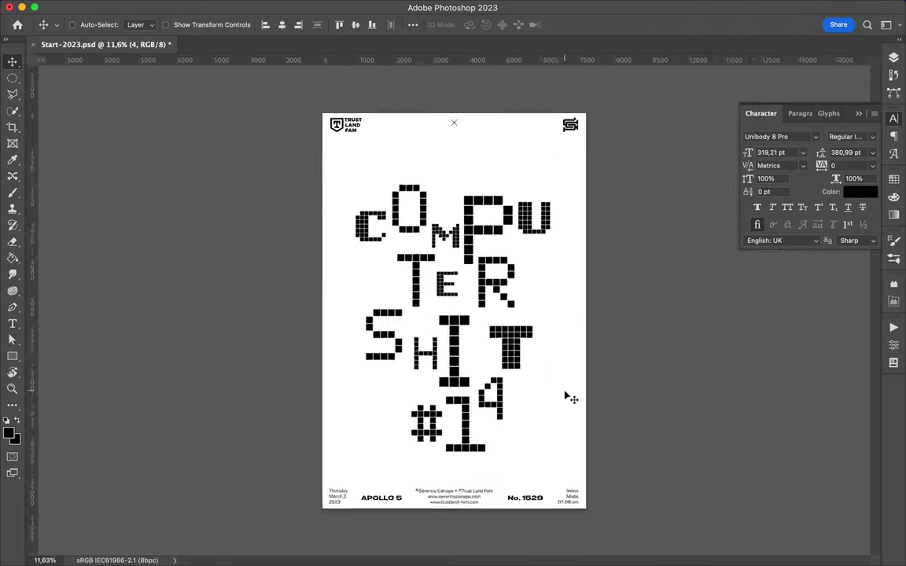
pyautogui.scroll(-1, 390, 260)
# Enlarge the C, then select the U letter layer in the Layers panel
pyautogui.press('super+t')
pyautogui.moveTo(399, 264); pyautogui.dragTo(408, 267)
pyautogui.press('Return')
pyautogui.click(436, 240)
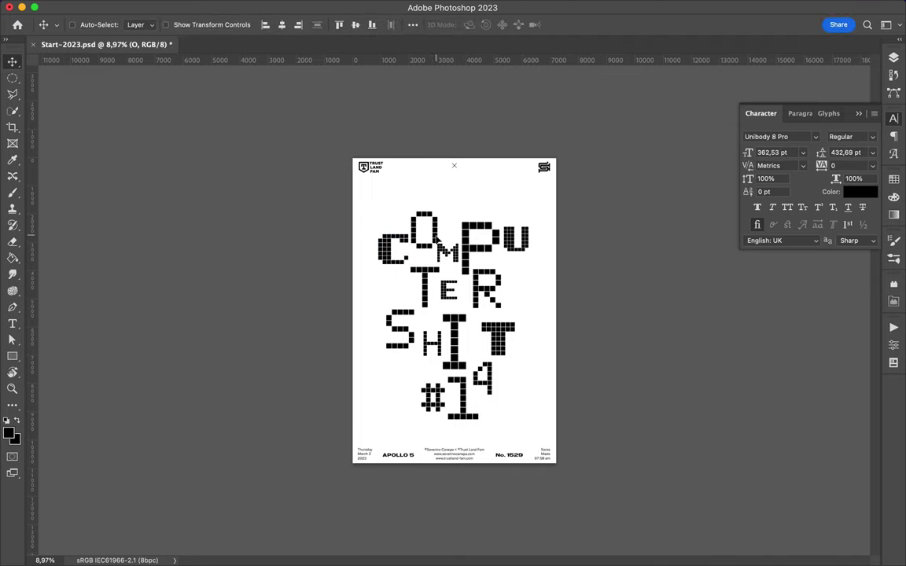
pyautogui.click(522, 253)
pyautogui.scroll(4, 521, 253)
pyautogui.press('F7')
# Rasterize the U text layer and convert it to a smart object
pyautogui.rightClick(800, 421)
pyautogui.click(722, 373)
pyautogui.press('m')
pyautogui.rightClick(829, 420)
pyautogui.click(770, 487)
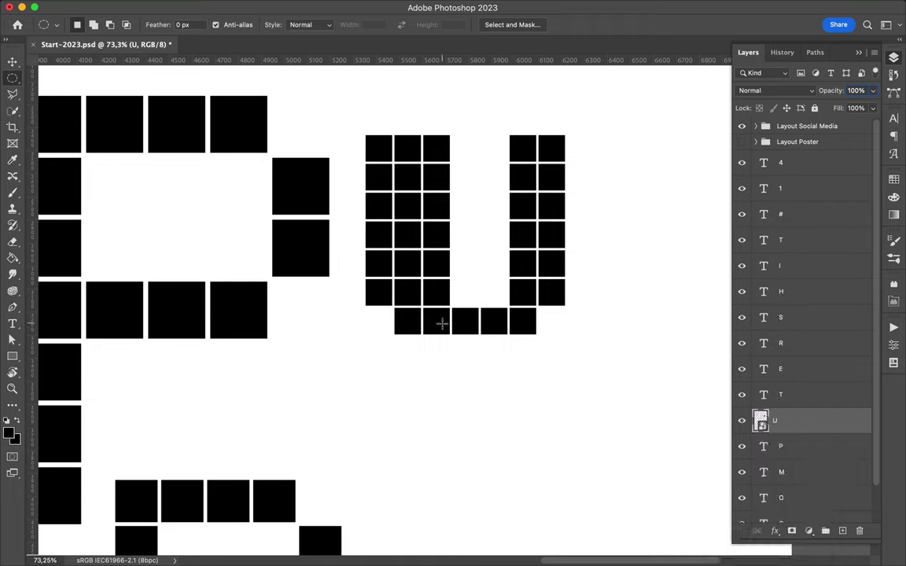
# Copy the selected U tiles to a new layer and move them up about 580 px
pyautogui.press('super+j')
pyautogui.press('v')
pyautogui.moveTo(550, 234); pyautogui.dragTo(550, 101)
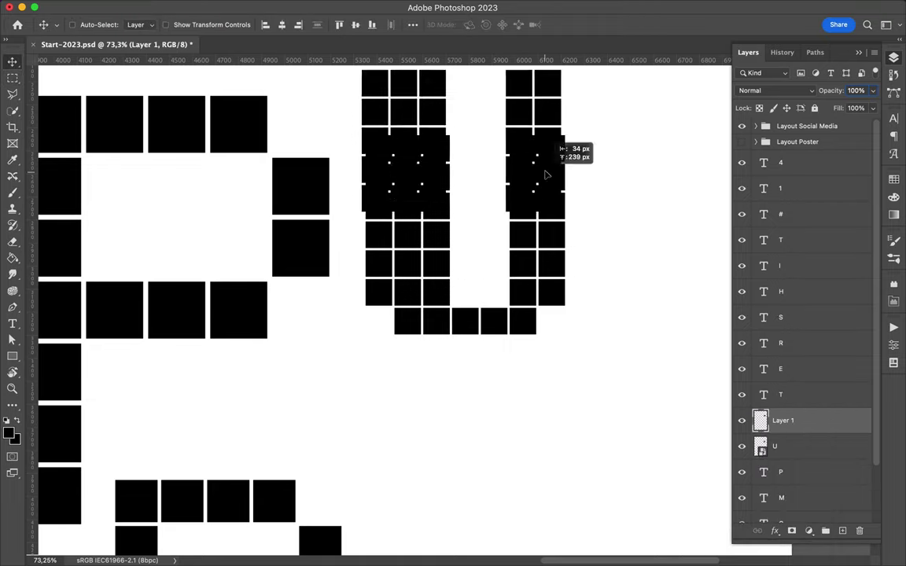
pyautogui.scroll(3, 421, 127)
pyautogui.scroll(3, 421, 128)
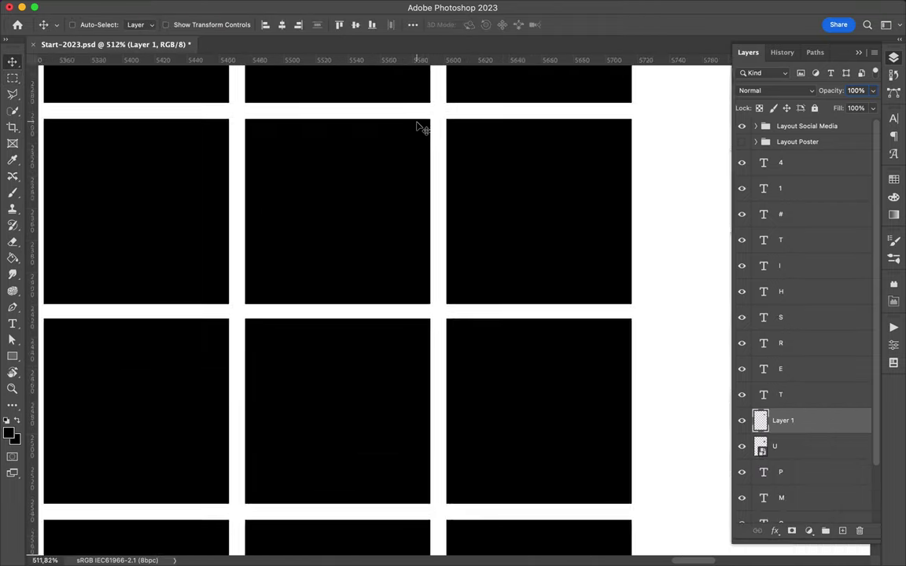
pyautogui.scroll(-6, 446, 85)
pyautogui.scroll(-3, 470, 136)
pyautogui.scroll(-3, 470, 136)
# Link Layer 1 with the U layer
pyautogui.keyDown('super'); pyautogui.click(808, 446); pyautogui.keyUp('super')
pyautogui.rightClick(808, 446)
pyautogui.click(693, 454)
pyautogui.scroll(3, 356, 298)
# Convert the E to a smart object and copy its right part to a new layer
pyautogui.rightClick(802, 368)
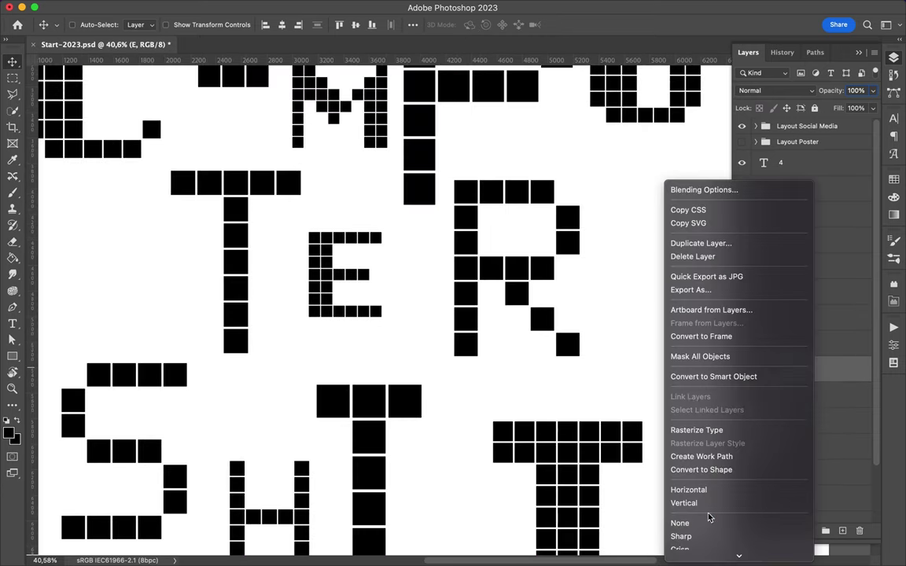
pyautogui.click(707, 397)
pyautogui.press('m')
pyautogui.scroll(2, 370, 250)
pyautogui.moveTo(212, 168)
pyautogui.mouseDown()
pyautogui.moveTo(348, 323)
pyautogui.moveTo(398, 314)
pyautogui.moveTo(385, 313)
pyautogui.mouseUp()
pyautogui.press('v')
pyautogui.press('super+j')
# Rasterize the selected E letter layers
pyautogui.scroll(3, 265, 309)
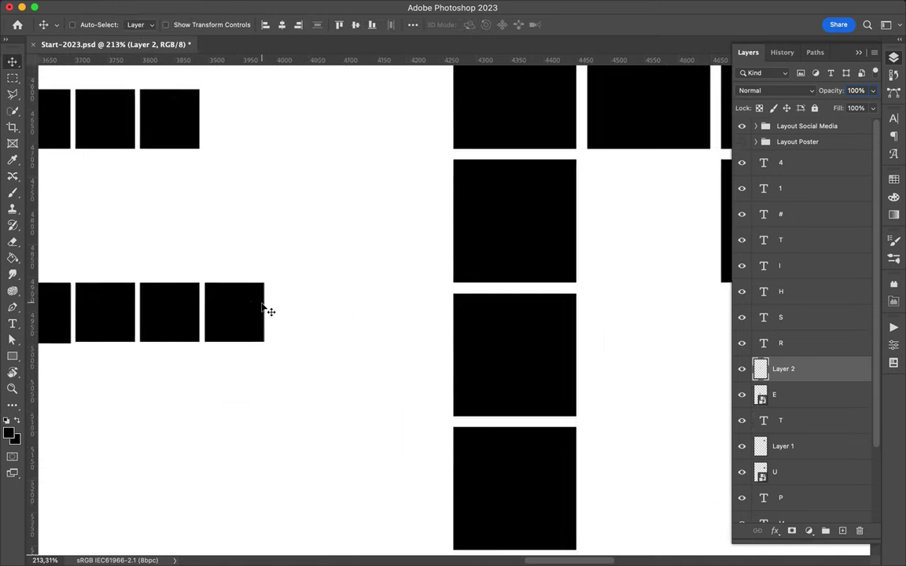
pyautogui.scroll(1, 265, 309)
pyautogui.scroll(-2, 265, 309)
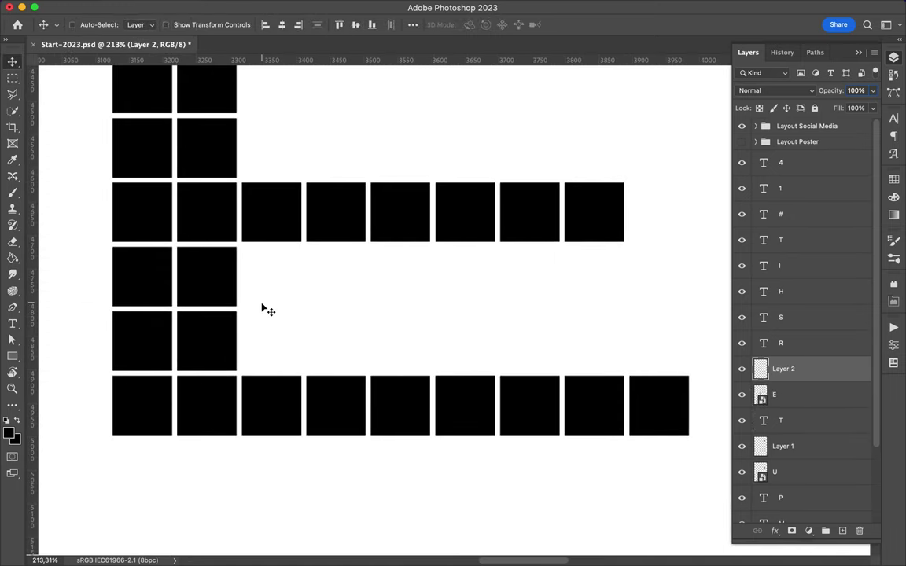
pyautogui.scroll(-3, 265, 309)
pyautogui.rightClick(792, 369)
pyautogui.click(730, 469)
pyautogui.scroll(-1, 498, 394)
pyautogui.scroll(-5, 504, 385)
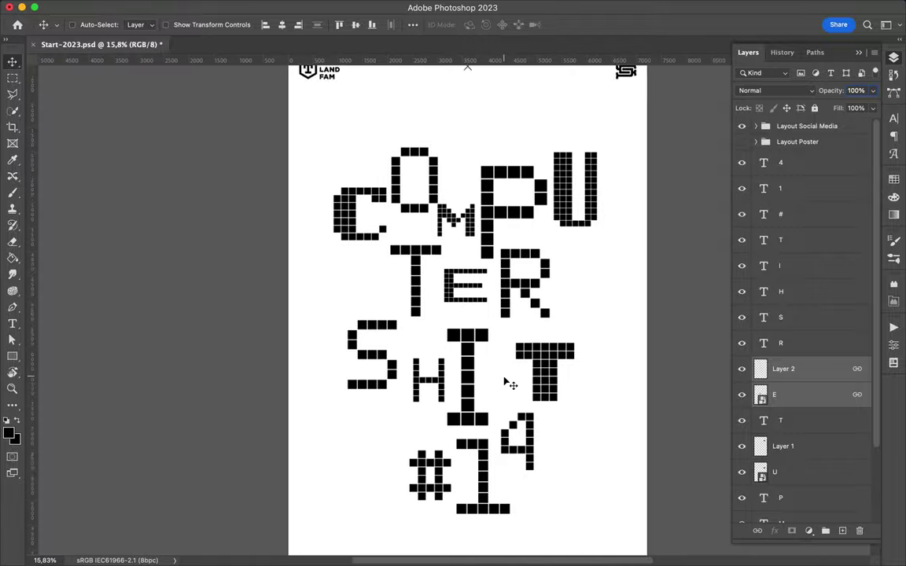
# Enlarge and reposition the H, and move the S upward
pyautogui.scroll(2, 472, 376)
pyautogui.keyDown('ctrl'); pyautogui.click(435, 368); pyautogui.keyUp('ctrl')
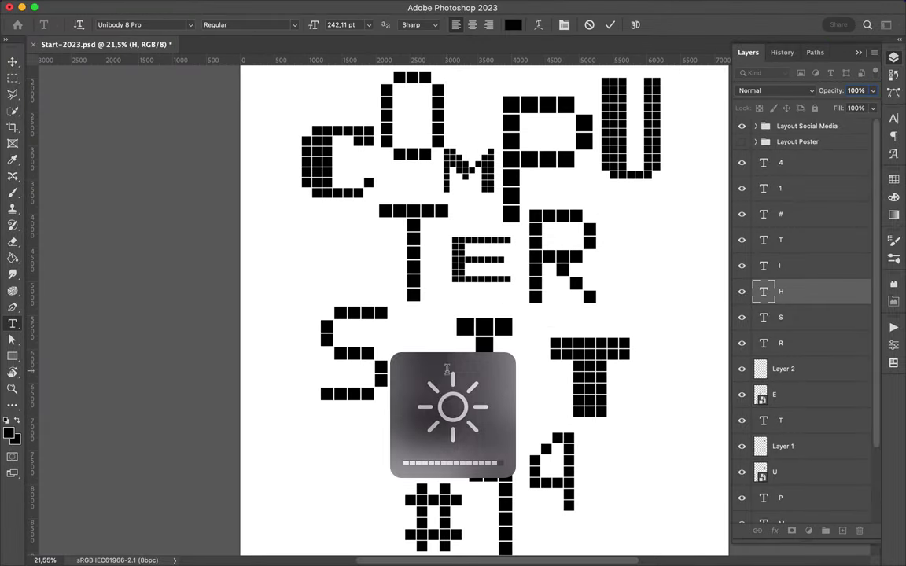
pyautogui.moveTo(446, 384); pyautogui.dragTo(468, 450)
pyautogui.moveTo(350, 356); pyautogui.dragTo(381, 350)
# Shift the right-hand T column left and nudge it into place
pyautogui.scroll(4, 363, 346)
pyautogui.scroll(1, 381, 350)
pyautogui.moveTo(485, 246)
pyautogui.mouseDown()
pyautogui.moveTo(418, 243)
pyautogui.moveTo(530, 238)
pyautogui.mouseUp()
pyautogui.scroll(-5, 551, 214)
pyautogui.scroll(-2, 551, 214)
pyautogui.moveTo(445, 311); pyautogui.dragTo(449, 309)
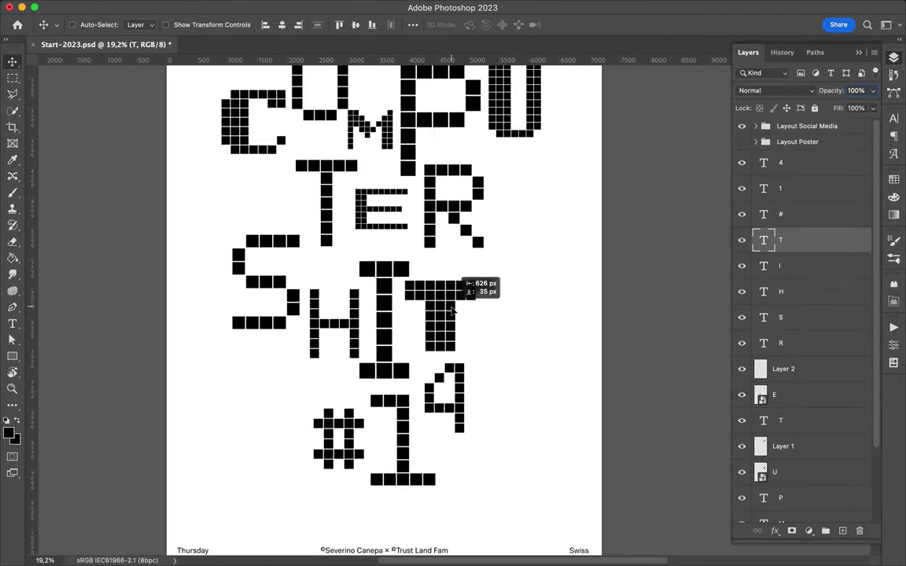
# Move the I column slightly right and enlarge it with Free Transform
pyautogui.moveTo(383, 340); pyautogui.dragTo(398, 338)
pyautogui.hotkey('ctrl', 't')
pyautogui.moveTo(354, 238); pyautogui.dragTo(346, 232)
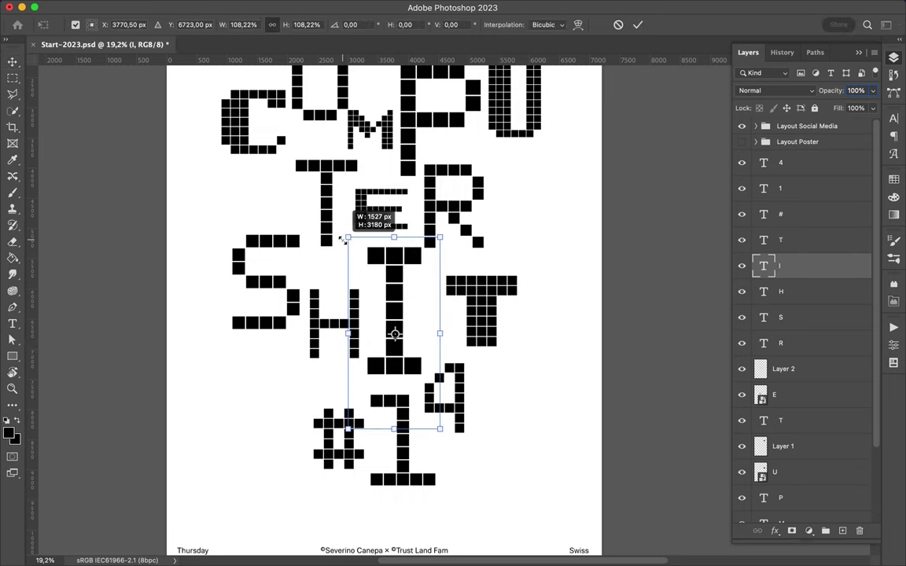
pyautogui.press('Return')
# Shift the right-hand T slightly left and convert its layer to a smart object
pyautogui.moveTo(501, 284); pyautogui.dragTo(489, 283)
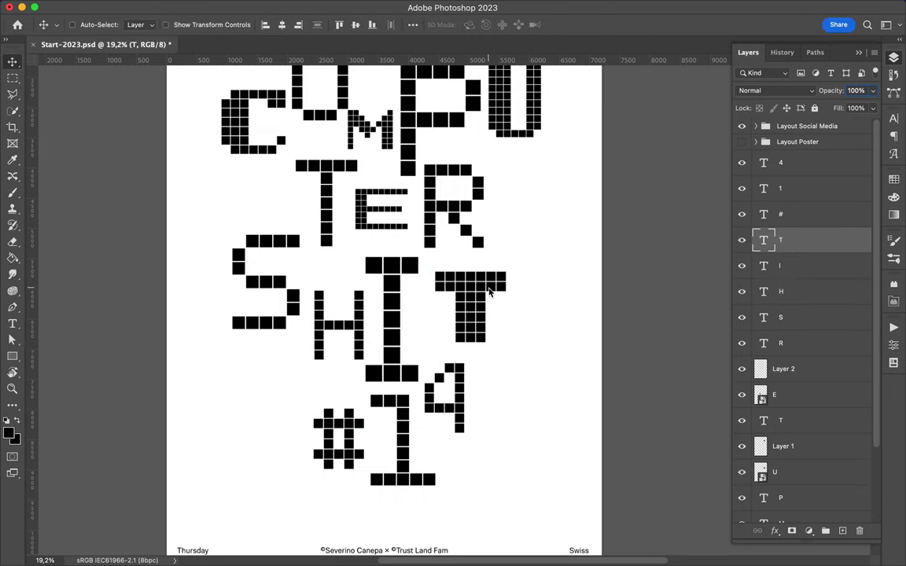
pyautogui.scroll(-3, 503, 302)
pyautogui.rightClick(779, 240)
pyautogui.click(748, 431)
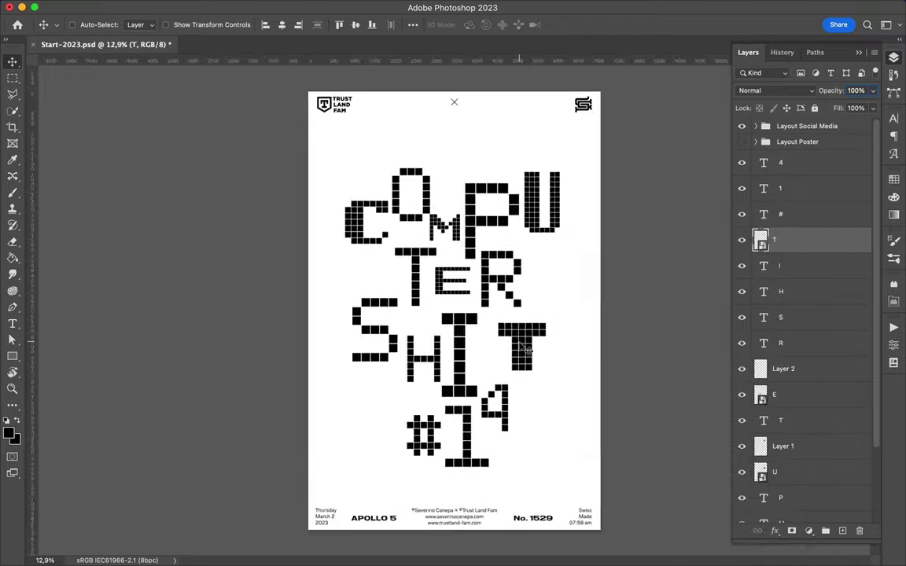
# Copy the T crossbar blocks to new layers and slide duplicates left to widen the crossbar
pyautogui.press('m')
pyautogui.scroll(5, 520, 341)
pyautogui.hotkey('ctrl', 'j')
pyautogui.press('v')
pyautogui.moveTo(503, 393); pyautogui.dragTo(437, 397)
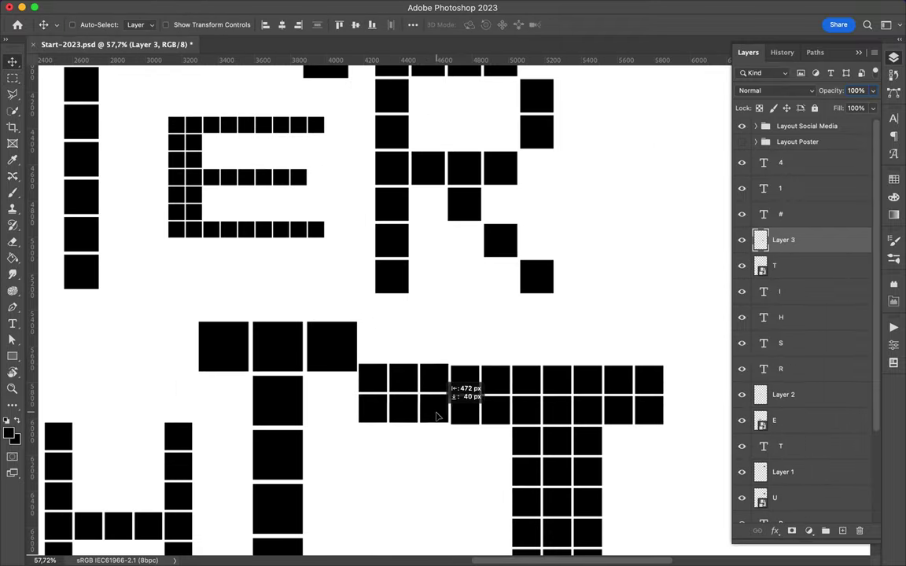
pyautogui.scroll(5, 438, 420)
pyautogui.scroll(-4, 439, 418)
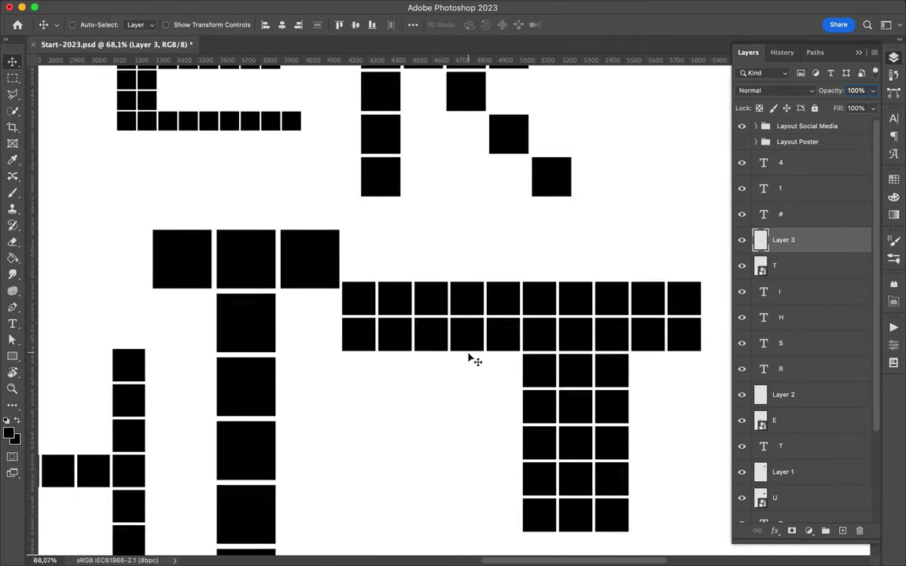
pyautogui.scroll(-1, 468, 358)
pyautogui.moveTo(704, 314); pyautogui.dragTo(700, 340)
# Link the T layer with its crossbar extension layers
pyautogui.scroll(3, 700, 340)
pyautogui.hotkey('ctrl', '0')
pyautogui.keyDown('shift'); pyautogui.click(751, 291); pyautogui.keyUp('shift')
pyautogui.rightClick(751, 291)
pyautogui.click(622, 494)
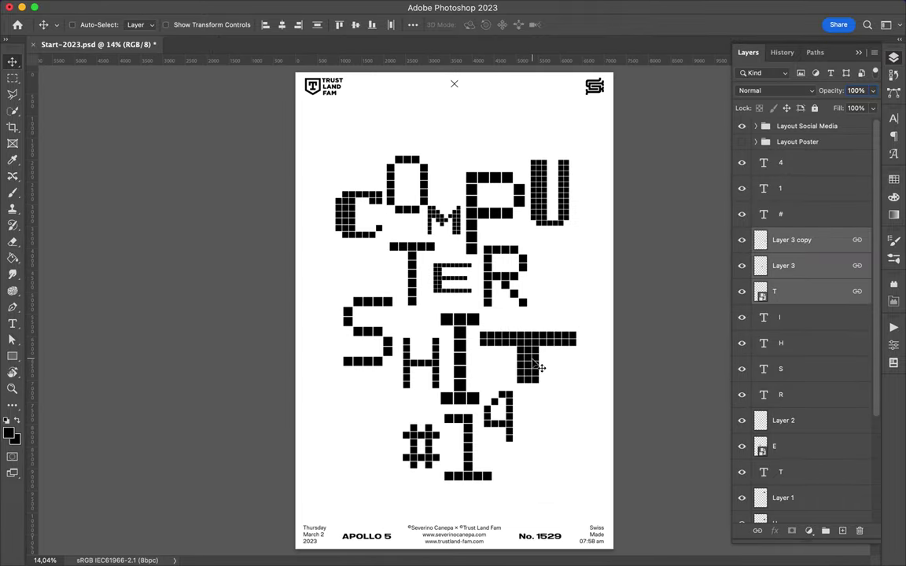
# Draw a light-blue rectangle covering the whole poster at the bottom of the layer stack
pyautogui.press('u')
pyautogui.scroll(-1, 453, 145)
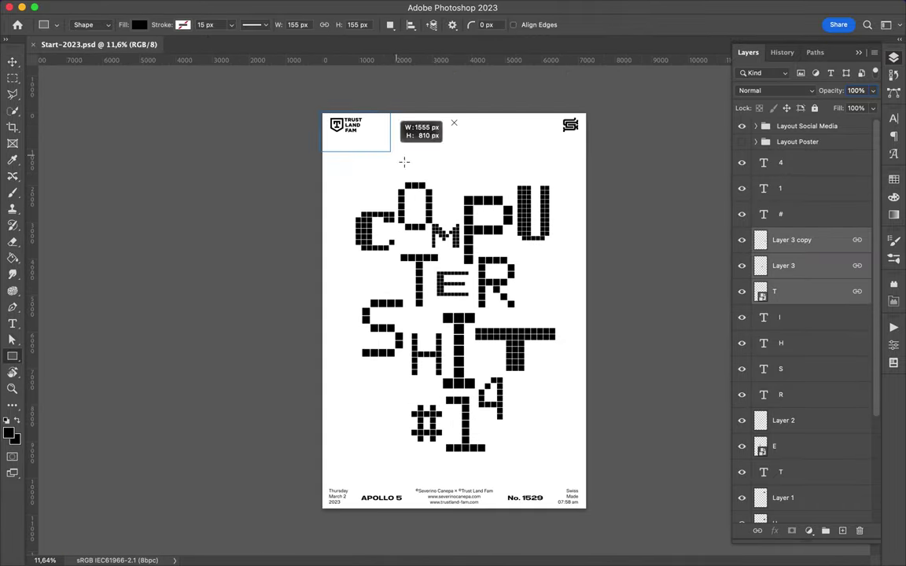
pyautogui.moveTo(591, 509); pyautogui.dragTo(586, 509)
pyautogui.moveTo(794, 238); pyautogui.dragTo(799, 515)
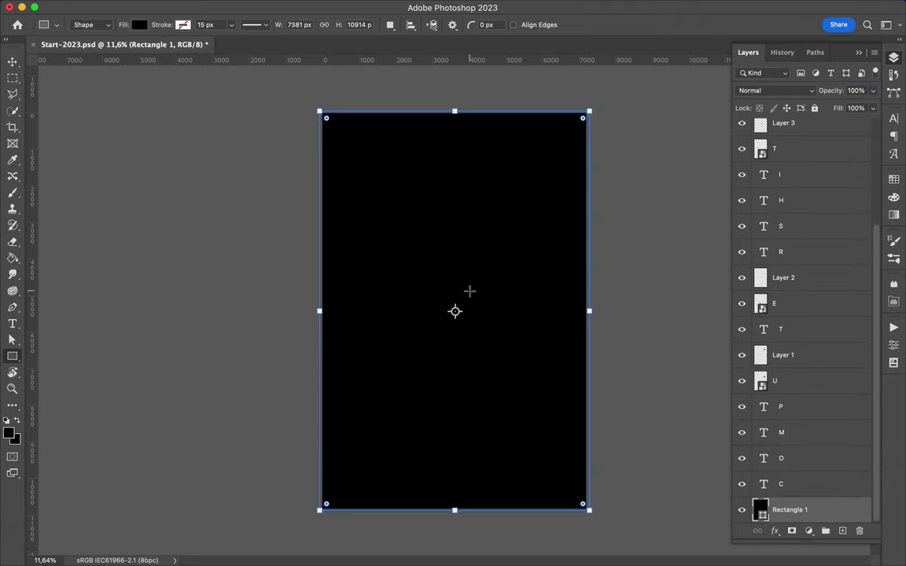
pyautogui.press('a')
pyautogui.click(188, 24)
# Place the previous poster image from the BUREAU EAU folder as a reference and group the letters as Type
pyautogui.click(350, 542)
pyautogui.click(293, 303)
pyautogui.click(432, 304)
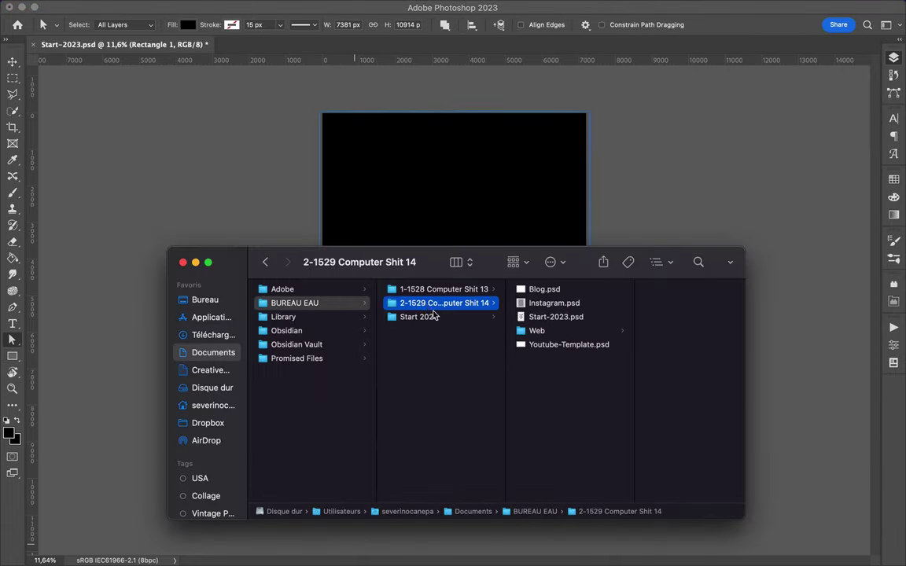
pyautogui.click(404, 289)
pyautogui.click(543, 317)
pyautogui.press('Down')
pyautogui.moveTo(546, 323); pyautogui.dragTo(506, 196)
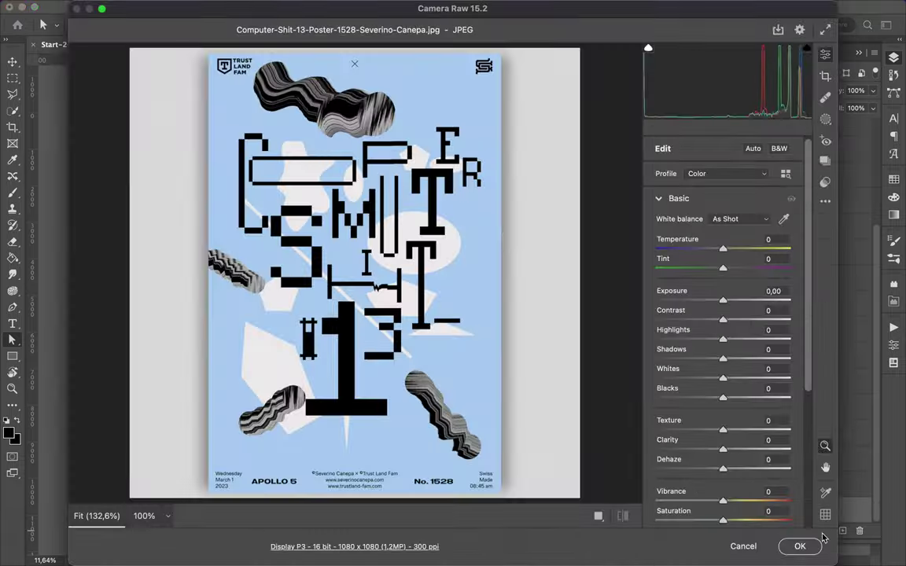
pyautogui.press('Return')
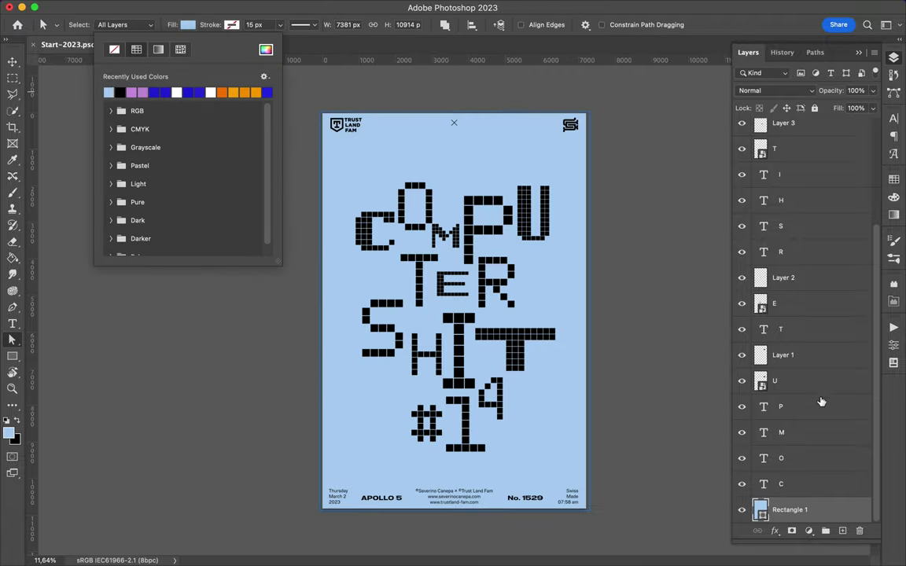
pyautogui.moveTo(786, 273); pyautogui.dragTo(824, 532)
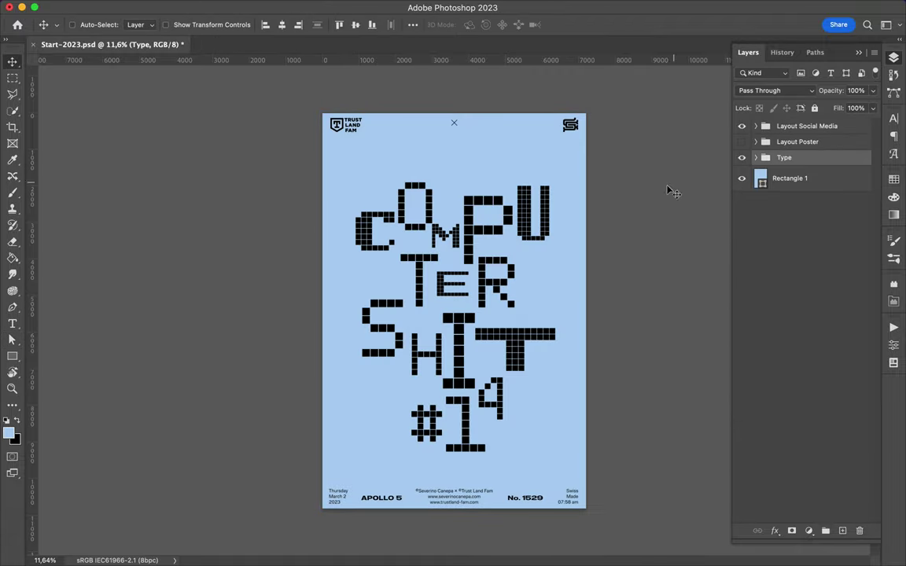
# Raise all the lettering slightly, then move the SHIT #14 letters lower
pyautogui.moveTo(511, 174); pyautogui.dragTo(511, 164)
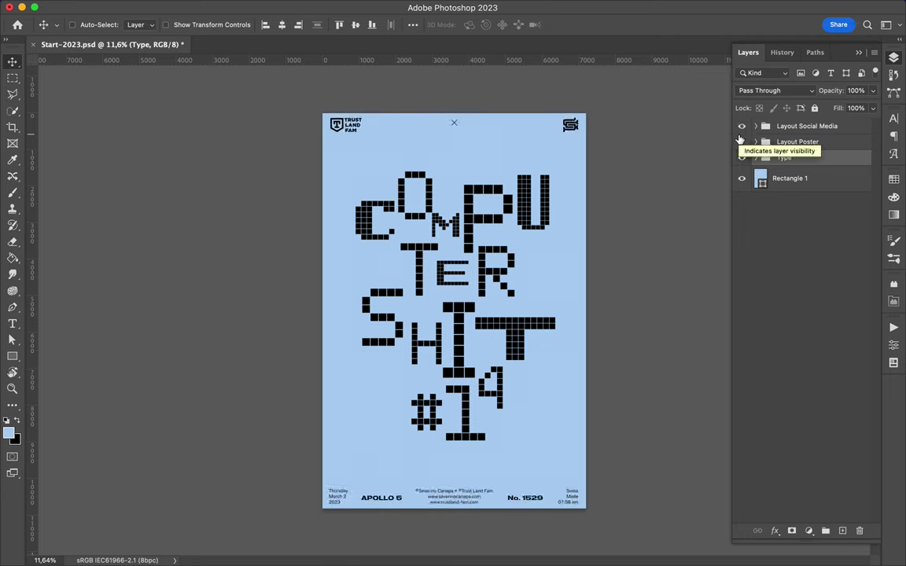
pyautogui.keyDown('ctrl'); pyautogui.click(491, 386); pyautogui.keyUp('ctrl')
pyautogui.keyDown('ctrl'); pyautogui.keyDown('shift'); pyautogui.click(464, 413); pyautogui.keyUp('shift'); pyautogui.keyUp('ctrl')
pyautogui.keyDown('ctrl'); pyautogui.keyDown('shift'); pyautogui.click(426, 413); pyautogui.keyUp('shift'); pyautogui.keyUp('ctrl')
pyautogui.keyDown('ctrl'); pyautogui.keyDown('shift'); pyautogui.click(515, 330); pyautogui.keyUp('shift'); pyautogui.keyUp('ctrl')
pyautogui.keyDown('ctrl'); pyautogui.keyDown('shift'); pyautogui.click(460, 358); pyautogui.keyUp('shift'); pyautogui.keyUp('ctrl')
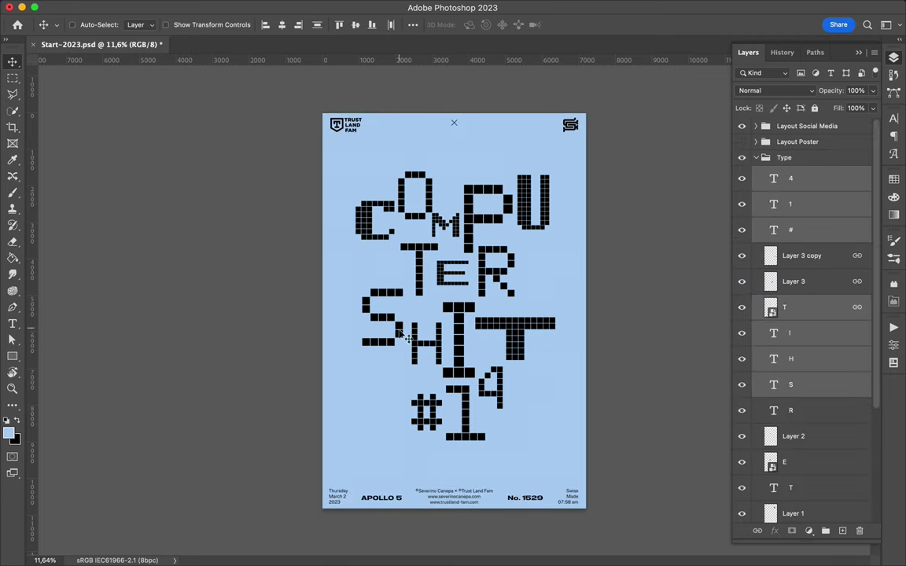
pyautogui.moveTo(406, 336); pyautogui.dragTo(406, 347)
# Reposition the TER letters, select P and M, then select the background rectangle
pyautogui.keyDown('ctrl'); pyautogui.click(420, 271); pyautogui.keyUp('ctrl')
pyautogui.keyDown('ctrl'); pyautogui.keyDown('shift'); pyautogui.click(453, 277); pyautogui.keyUp('shift'); pyautogui.keyUp('ctrl')
pyautogui.moveTo(485, 274); pyautogui.dragTo(485, 279)
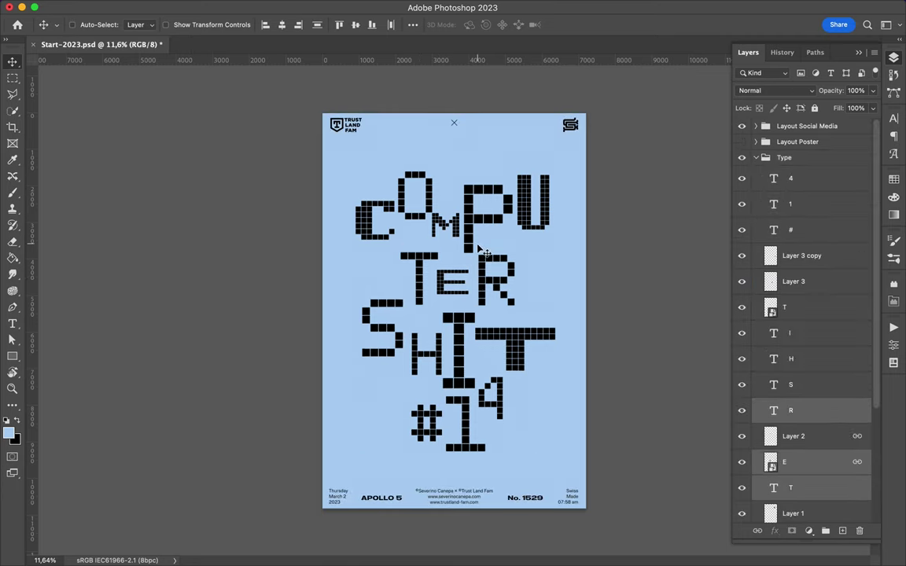
pyautogui.keyDown('ctrl'); pyautogui.click(444, 226); pyautogui.keyUp('ctrl')
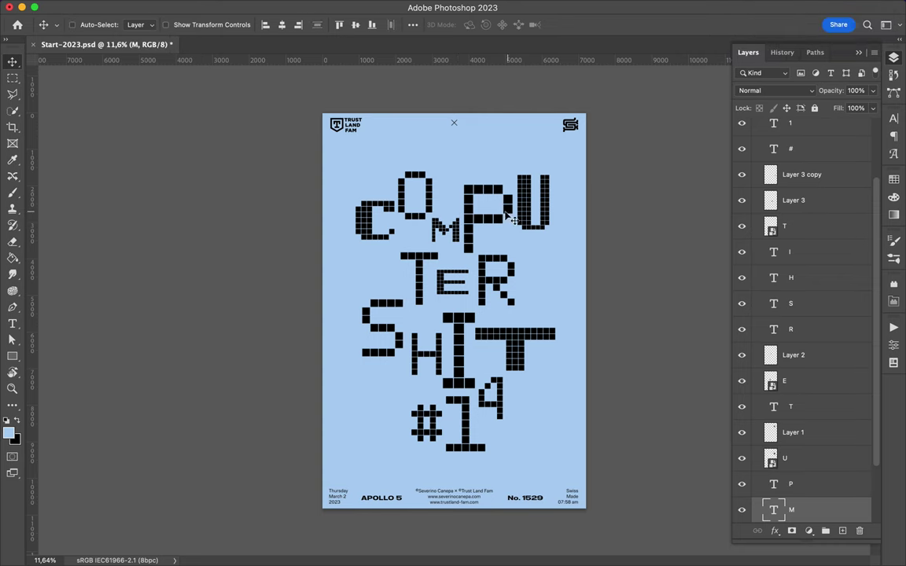
pyautogui.keyDown('ctrl'); pyautogui.keyDown('shift'); pyautogui.click(487, 203); pyautogui.keyUp('shift'); pyautogui.keyUp('ctrl')
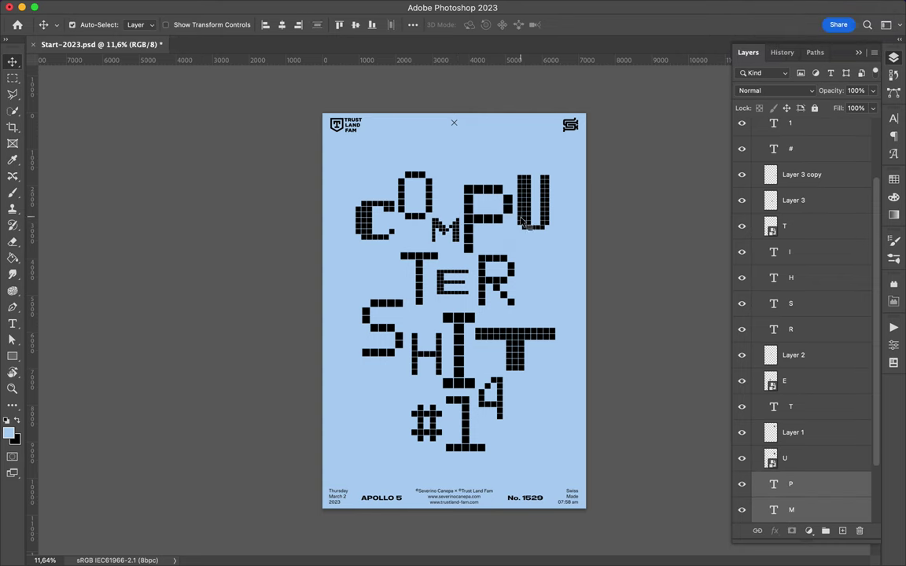
pyautogui.click(381, 252)
# Draw a white rectangle behind the C
pyautogui.press('u')
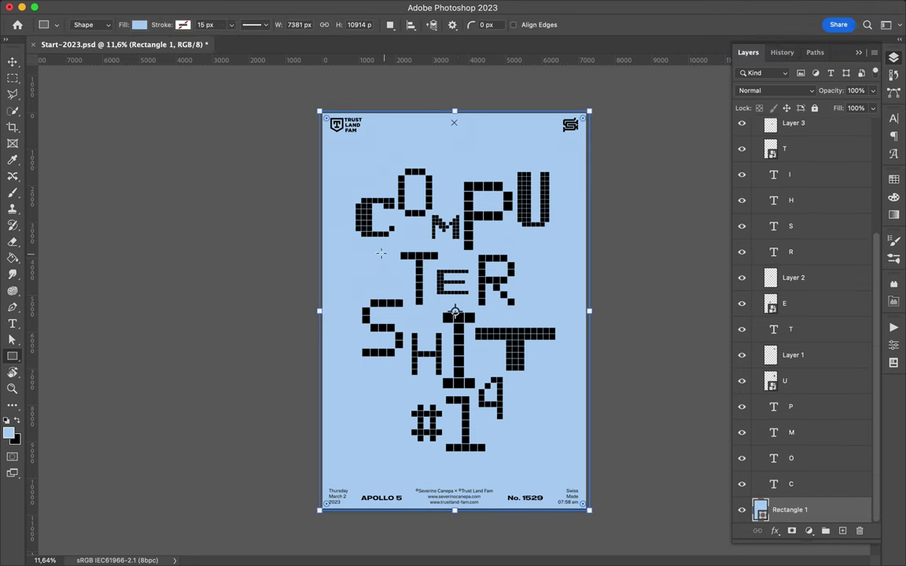
pyautogui.moveTo(407, 221); pyautogui.dragTo(407, 220)
pyautogui.click(9, 432)
pyautogui.click(679, 56)
pyautogui.click(140, 24)
pyautogui.click(53, 89)
pyautogui.press('v')
# Draw a tall white ellipse over the right T and a white triangle beside the S
pyautogui.hotkey('shift', 'u')
pyautogui.moveTo(515, 314); pyautogui.dragTo(548, 412)
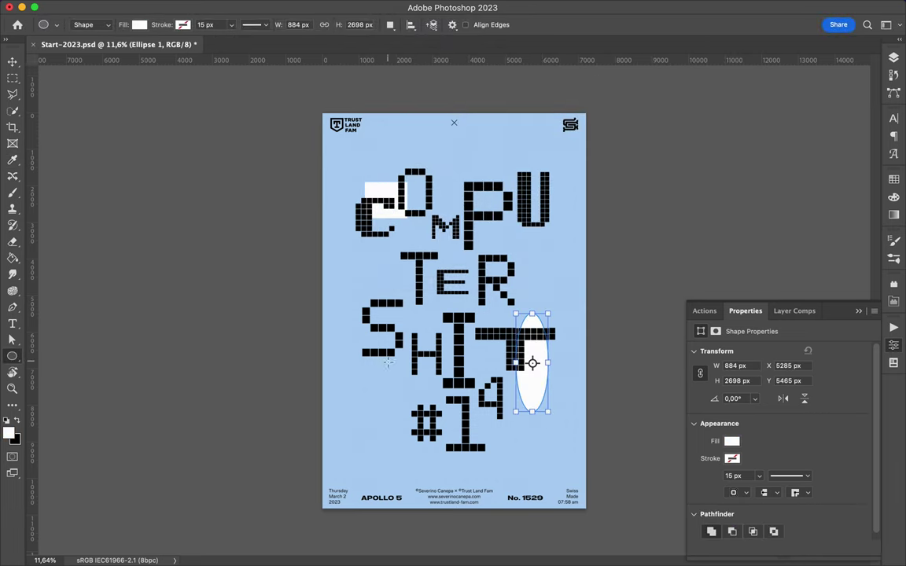
pyautogui.hotkey('shift', 'u')
pyautogui.moveTo(495, 225); pyautogui.dragTo(552, 247)
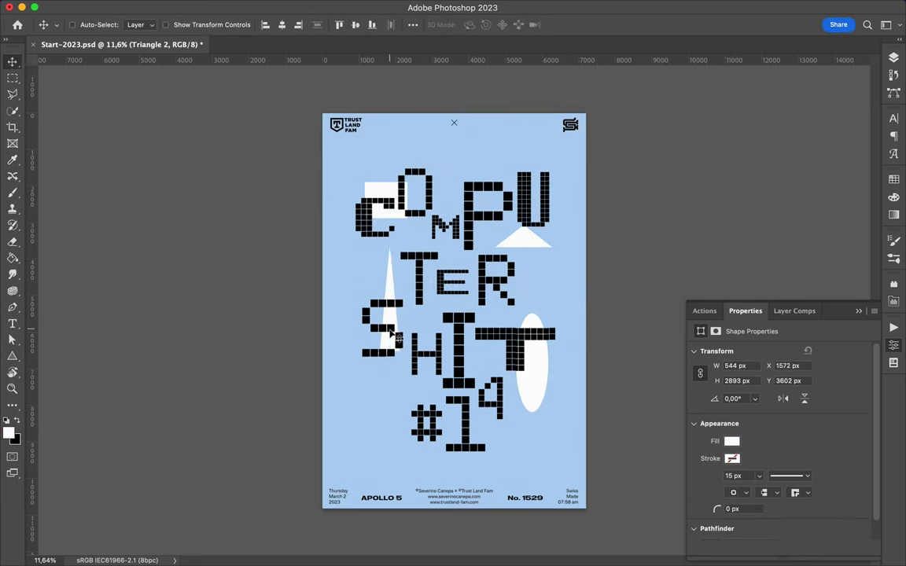
pyautogui.moveTo(382, 395); pyautogui.dragTo(407, 374)
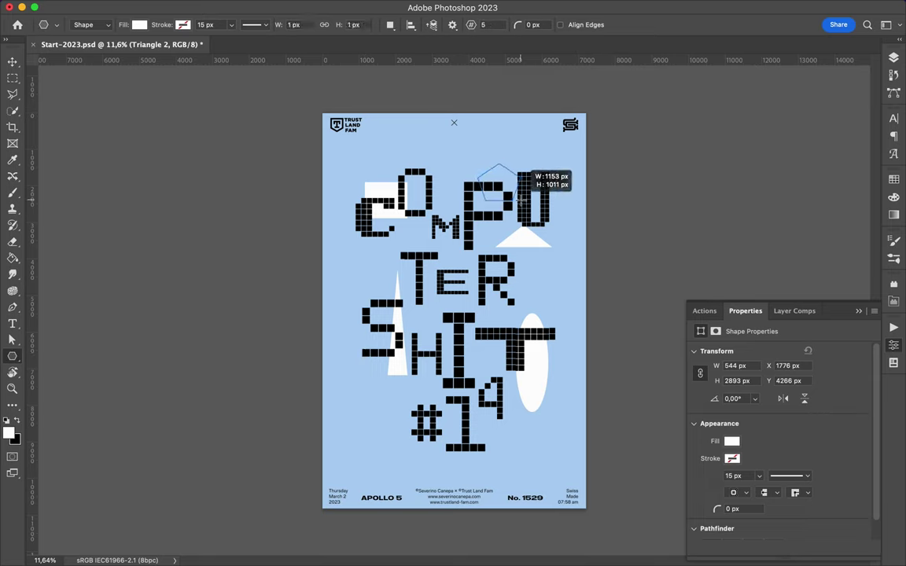
# Draw a white pentagon behind PU, a ten-sided polygon over #1, and a tall middle rectangle
pyautogui.moveTo(519, 201); pyautogui.dragTo(521, 201)
pyautogui.moveTo(435, 411); pyautogui.dragTo(485, 425)
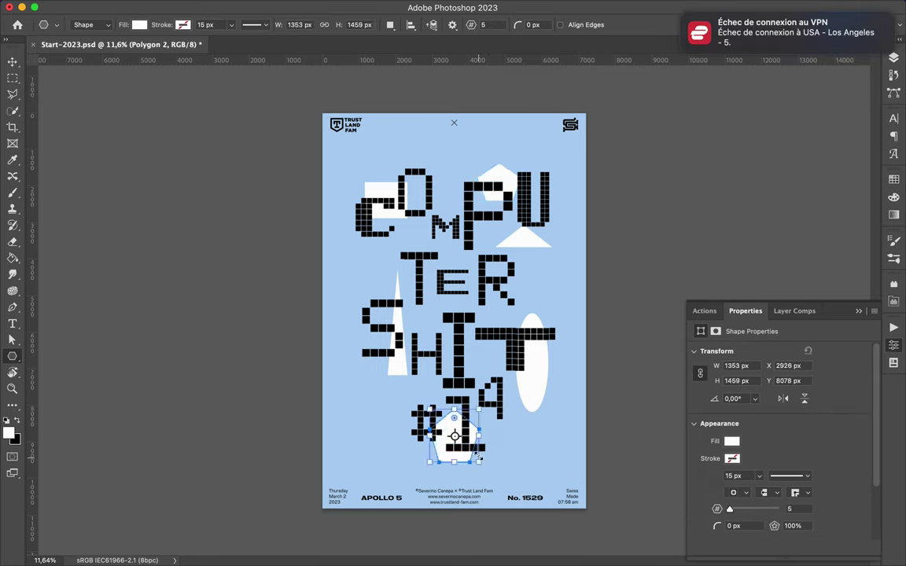
pyautogui.moveTo(472, 25); pyautogui.dragTo(501, 24)
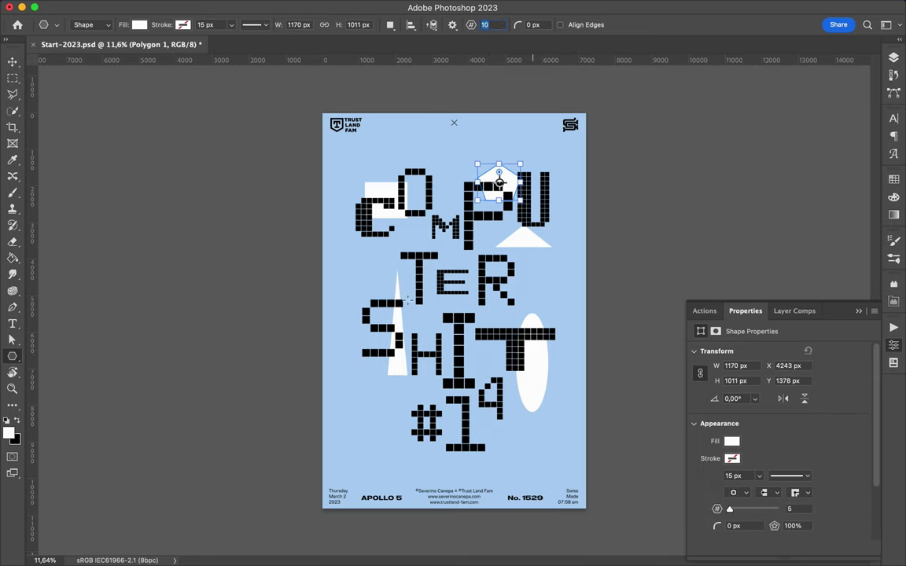
pyautogui.moveTo(370, 397); pyautogui.dragTo(429, 450)
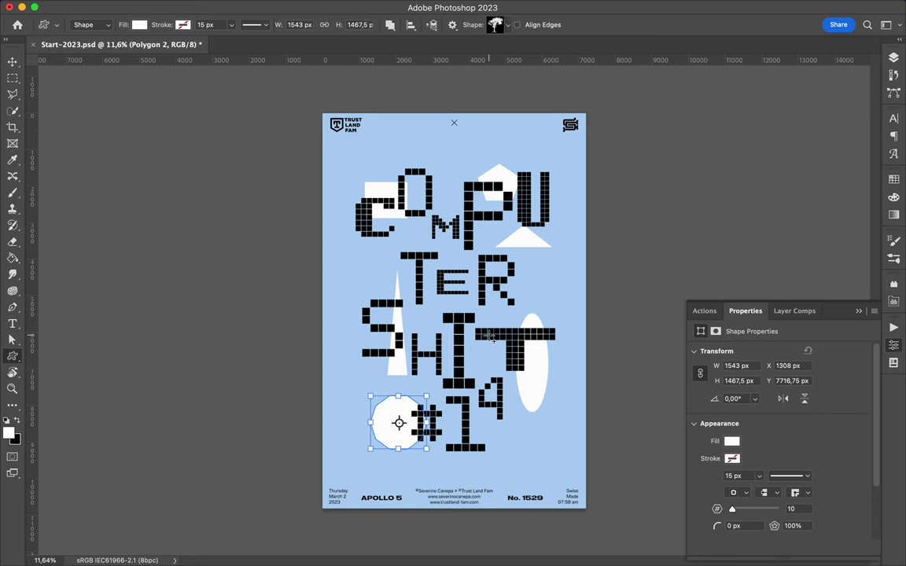
pyautogui.moveTo(488, 348); pyautogui.dragTo(489, 370)
# Reposition the ten-sided polygon and move the white triangle down-right near PU
pyautogui.press('v')
pyautogui.moveTo(404, 420)
pyautogui.mouseDown()
pyautogui.moveTo(427, 364)
pyautogui.moveTo(416, 410)
pyautogui.mouseUp()
pyautogui.keyDown('super'); pyautogui.click(387, 190); pyautogui.keyUp('super')
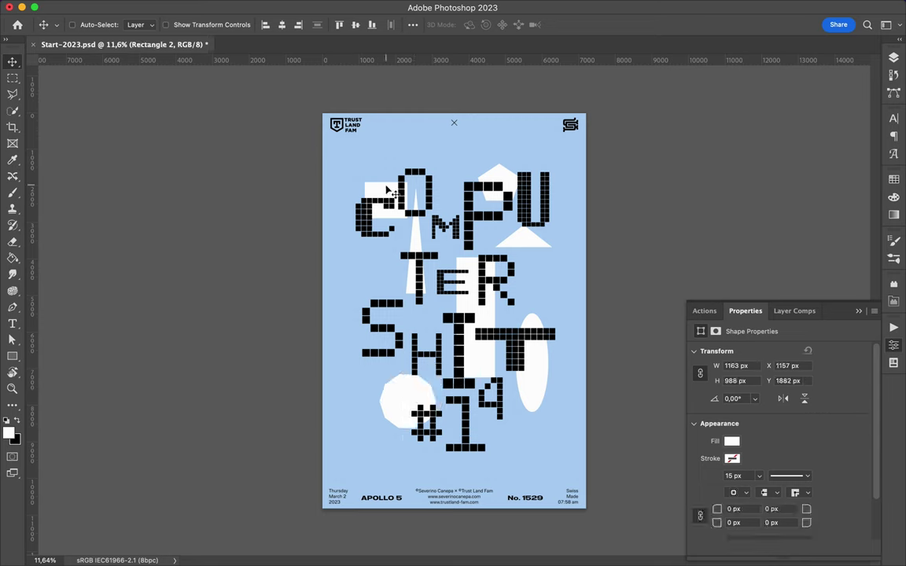
pyautogui.click(491, 208)
pyautogui.click(537, 246)
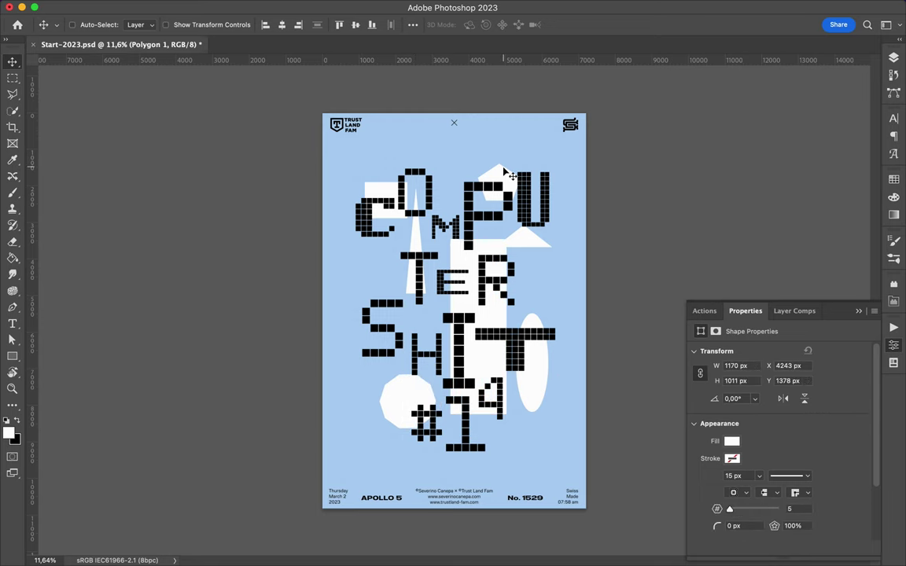
pyautogui.moveTo(537, 245); pyautogui.dragTo(561, 271)
# Stretch the white ellipse taller with Free Transform
pyautogui.keyDown('super'); pyautogui.click(542, 350); pyautogui.keyUp('super')
pyautogui.press('super+t')
pyautogui.moveTo(532, 412); pyautogui.dragTo(532, 454)
pyautogui.press('Return')
# Open Start-2023.psd and bring its wavy texture layer into the poster
pyautogui.click(342, 542)
pyautogui.doubleClick(521, 315)
pyautogui.moveTo(485, 397)
pyautogui.mouseDown()
pyautogui.moveTo(489, 409)
pyautogui.moveTo(394, 432)
pyautogui.mouseUp()
# Duplicate the wavy texture, place copies at lower right and left, and rotate the left wave
pyautogui.press('F7')
pyautogui.keyDown('alt'); pyautogui.moveTo(357, 401); pyautogui.dragTo(543, 413); pyautogui.keyUp('alt')
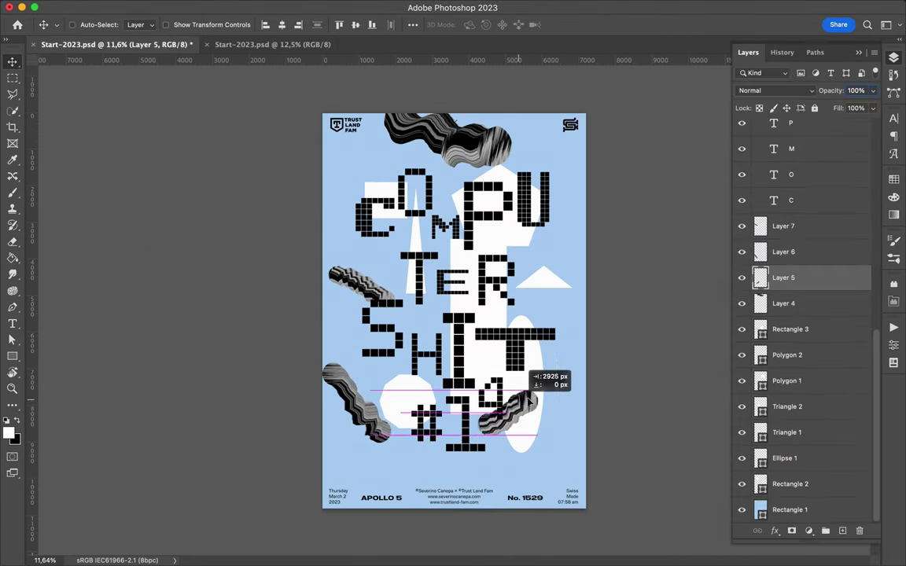
pyautogui.moveTo(358, 402); pyautogui.dragTo(379, 436)
pyautogui.hotkey('ctrl', 't')
pyautogui.moveTo(393, 307); pyautogui.dragTo(369, 259)
pyautogui.press('Return')
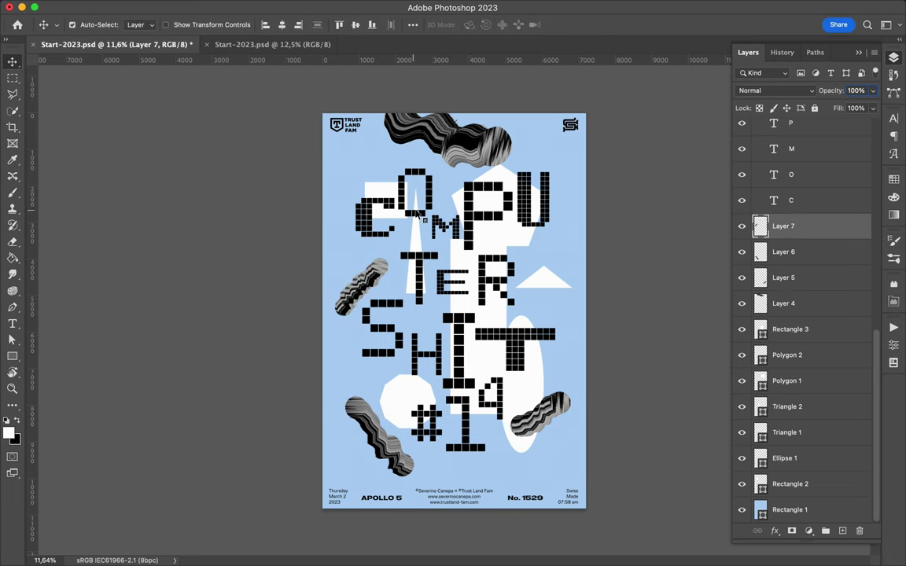
# Rotate the top wave with Free Transform
pyautogui.click(472, 138)
pyautogui.hotkey('ctrl', 't')
pyautogui.moveTo(586, 103); pyautogui.dragTo(549, 114)
pyautogui.press('Return')
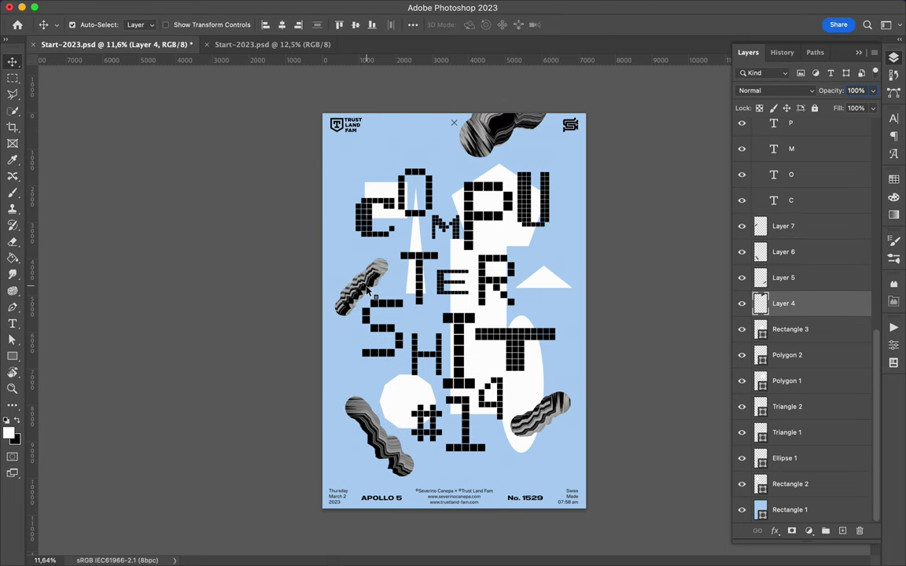
# Copy a selected piece of the Layer 7 texture to a new layer
pyautogui.click(379, 265)
pyautogui.press('m')
pyautogui.hotkey('ctrl', 'j')
pyautogui.press('v')
pyautogui.scroll(3, 515, 238)
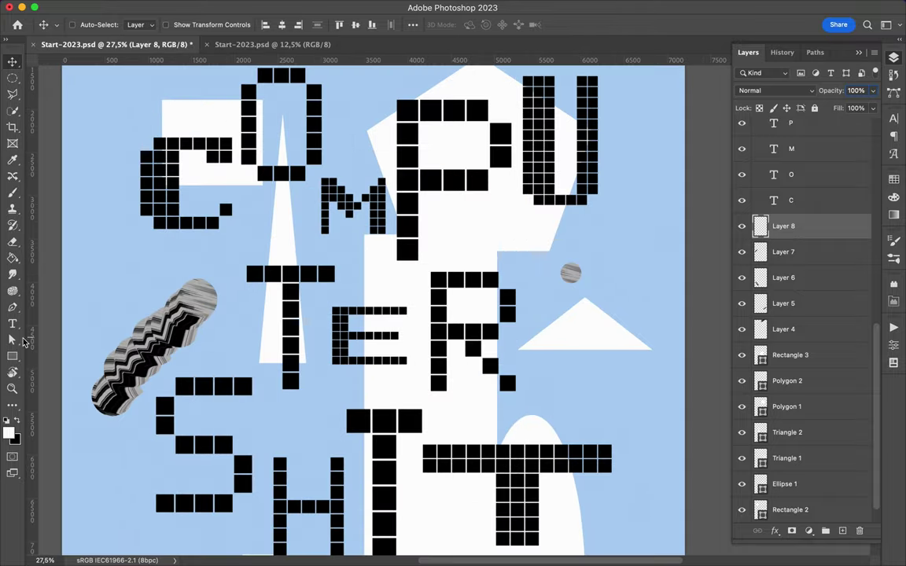
# Shrink the smudge brush and smudge a short grey streak near PU
pyautogui.click(91, 24)
pyautogui.moveTo(138, 63); pyautogui.dragTo(107, 66)
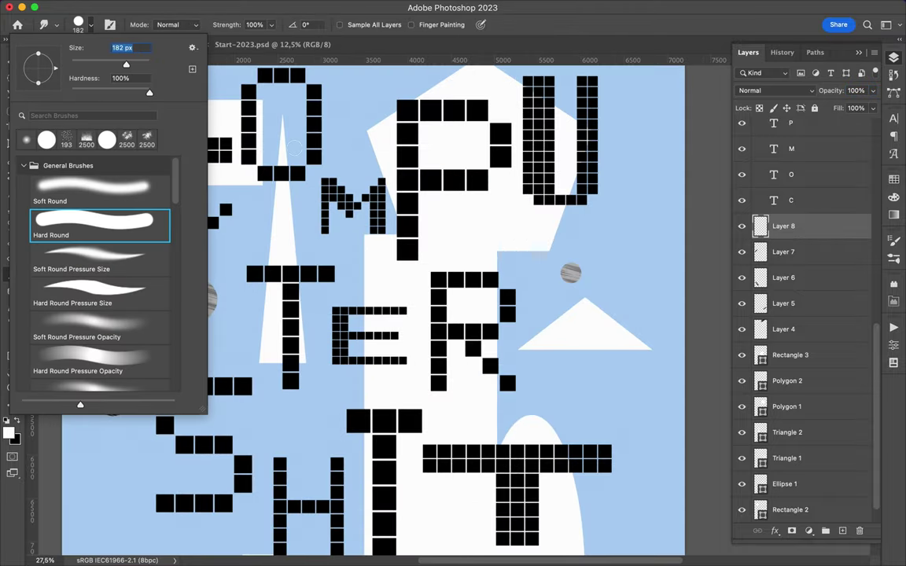
pyautogui.moveTo(568, 271); pyautogui.dragTo(537, 251)
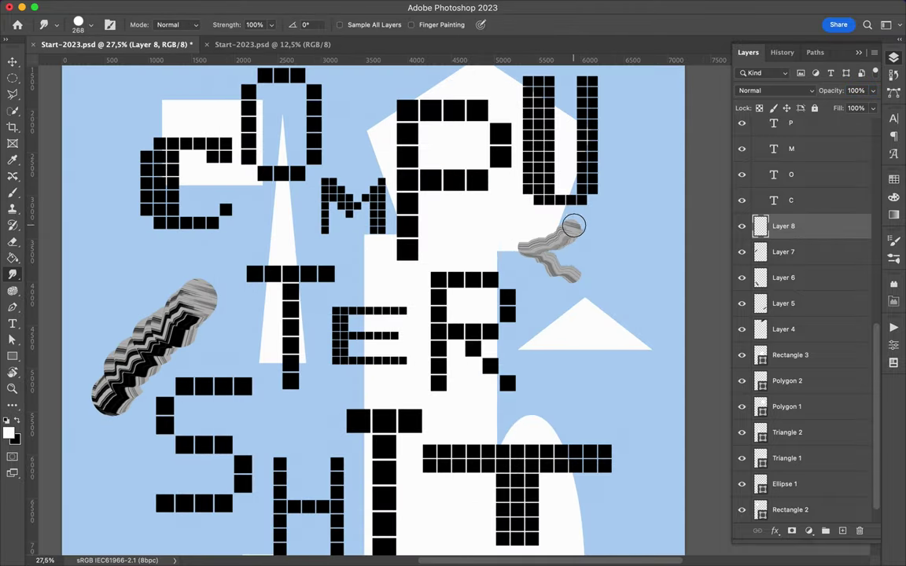
pyautogui.press('v')
pyautogui.scroll(-3, 537, 266)
# Copy a small round patch of grey texture and paste it onto a new layer
pyautogui.press('m')
pyautogui.moveTo(183, 417); pyautogui.dragTo(196, 429)
pyautogui.hotkey('ctrl', 'c')
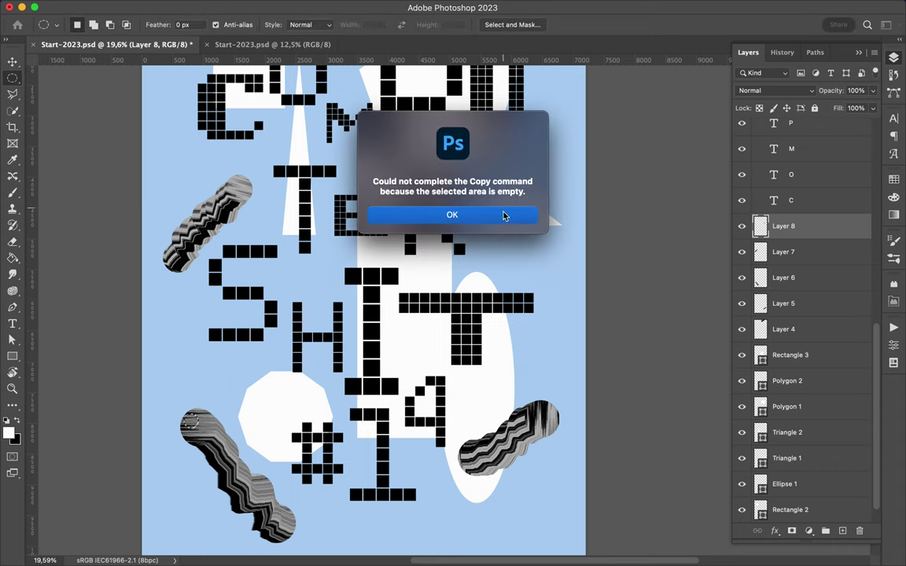
pyautogui.click(504, 216)
pyautogui.hotkey('ctrl', 'v')
pyautogui.press('v')
pyautogui.press('r')
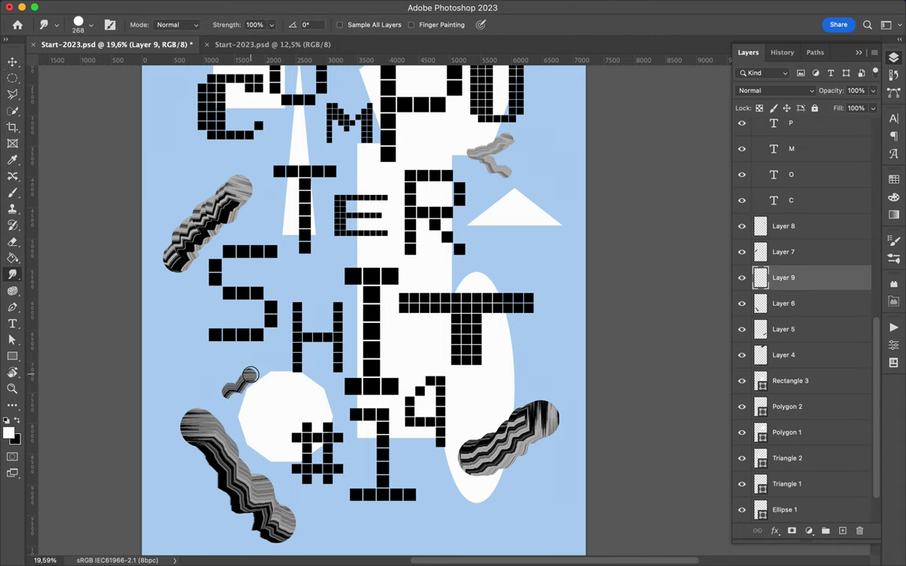
pyautogui.press('v')
pyautogui.scroll(-2, 248, 377)
pyautogui.scroll(-2, 290, 375)
pyautogui.scroll(1, 431, 272)
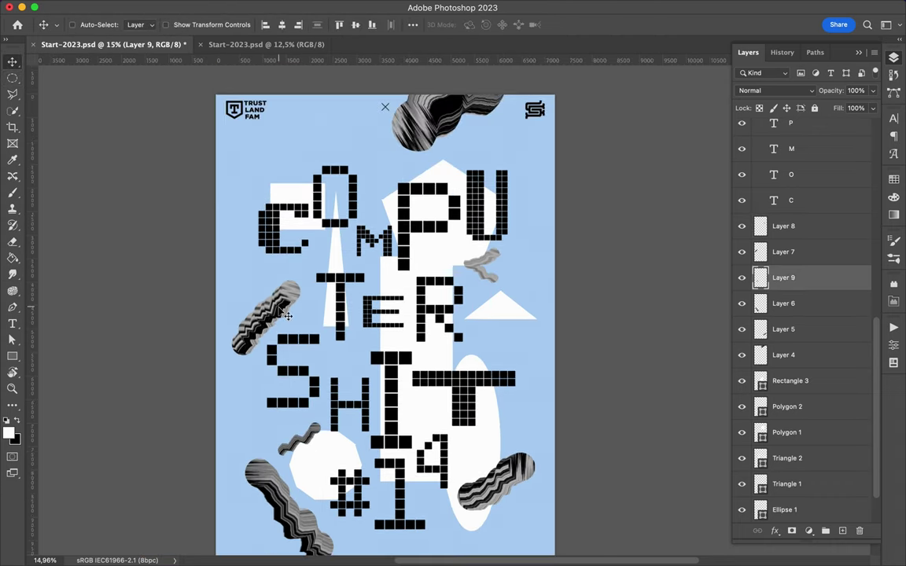
# Copy the grey smudge stroke to a new layer and move it beside the right triangle
pyautogui.keyDown('ctrl'); pyautogui.click(257, 285); pyautogui.keyUp('ctrl')
pyautogui.press('m')
pyautogui.hotkey('ctrl', 'j')
pyautogui.press('v')
pyautogui.moveTo(295, 303); pyautogui.dragTo(511, 326)
pyautogui.press('r')
pyautogui.press('v')
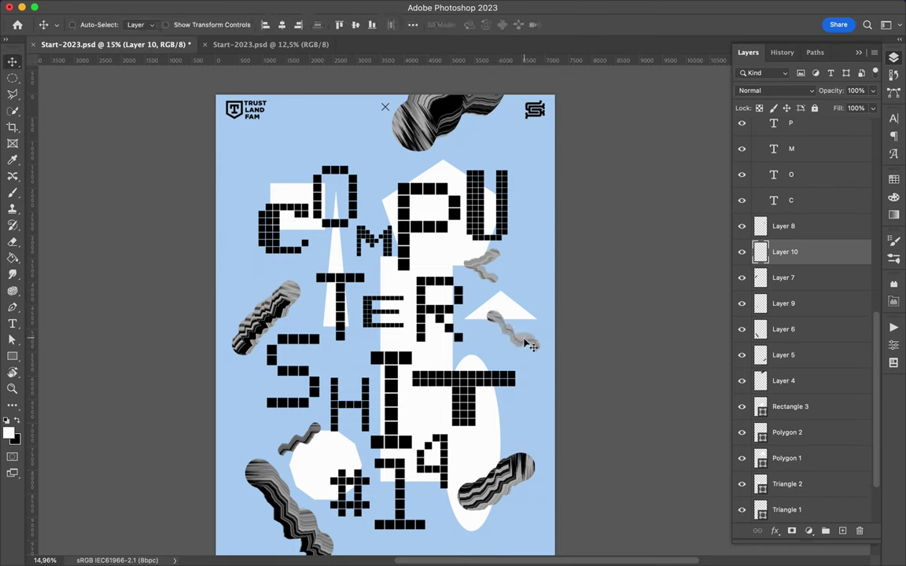
# Copy a small texture circle to the top left and smudge it into a wavy squiggle
pyautogui.press('m')
pyautogui.hotkey('ctrl', 'j')
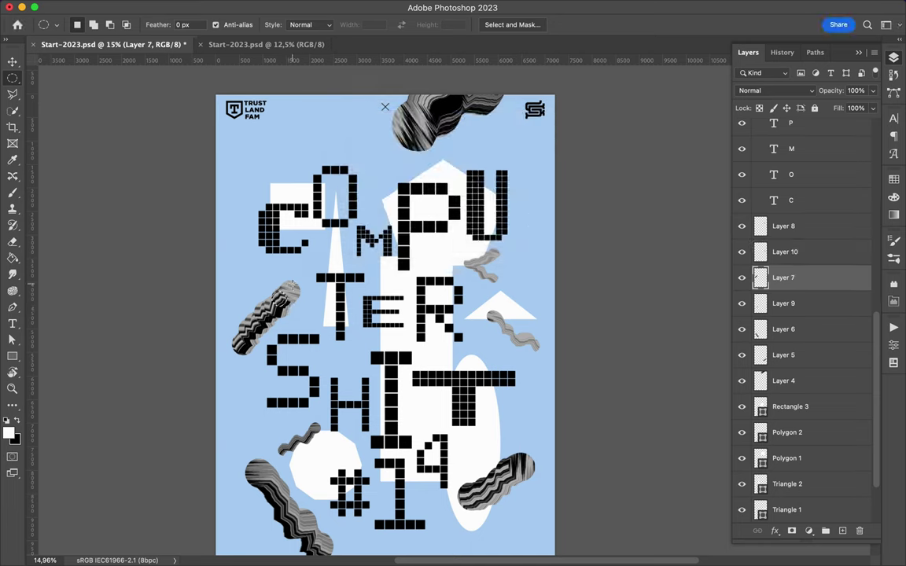
pyautogui.press('v')
pyautogui.moveTo(261, 273); pyautogui.dragTo(263, 156)
pyautogui.press('r')
pyautogui.click(83, 25)
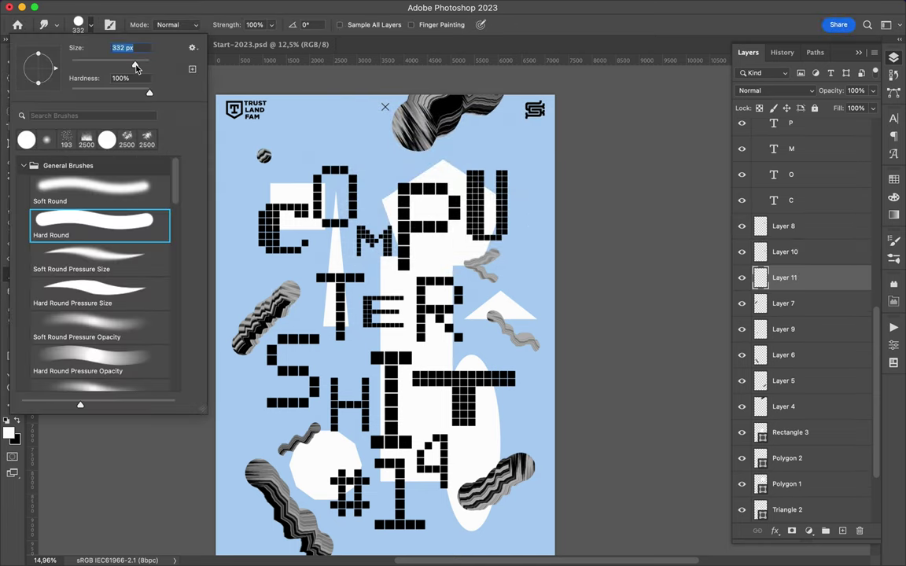
pyautogui.moveTo(265, 155); pyautogui.dragTo(323, 150)
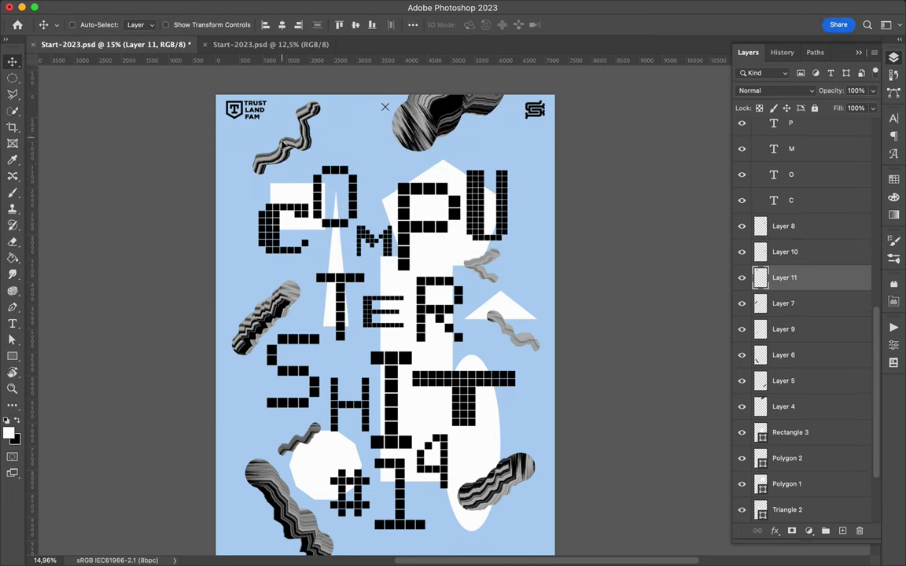
pyautogui.scroll(-3, 590, 237)
# Select the tall white rectangle and apply Free Transform to it
pyautogui.keyDown('ctrl'); pyautogui.click(464, 315); pyautogui.keyUp('ctrl')
pyautogui.hotkey('ctrl', 't')
pyautogui.press('Return')
# Draw a small white triangle in the middle of the poster
pyautogui.press('u')
pyautogui.moveTo(408, 288); pyautogui.dragTo(436, 319)
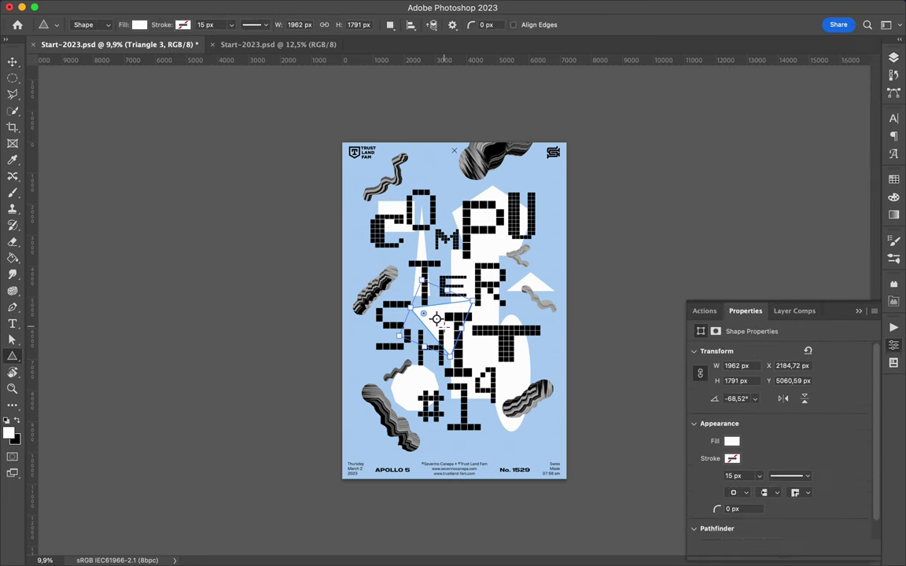
pyautogui.press('v')
# Draw a small white circle to the left of the new triangle
pyautogui.press('u')
pyautogui.moveTo(363, 339); pyautogui.dragTo(382, 357)
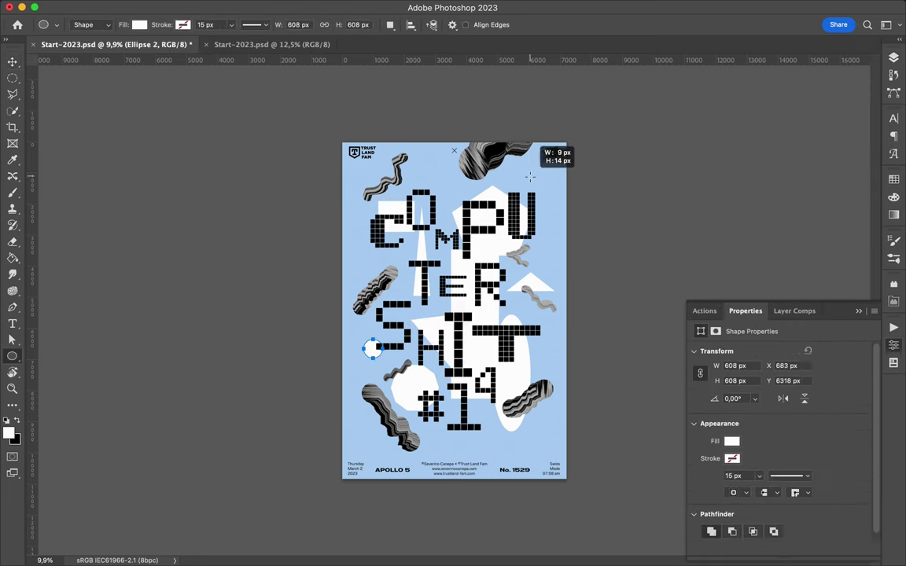
pyautogui.press('v')
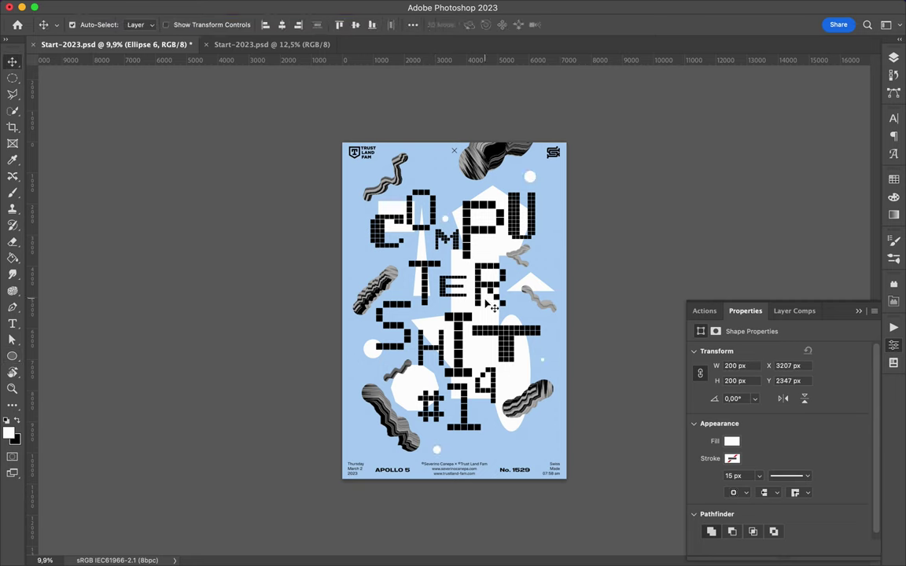